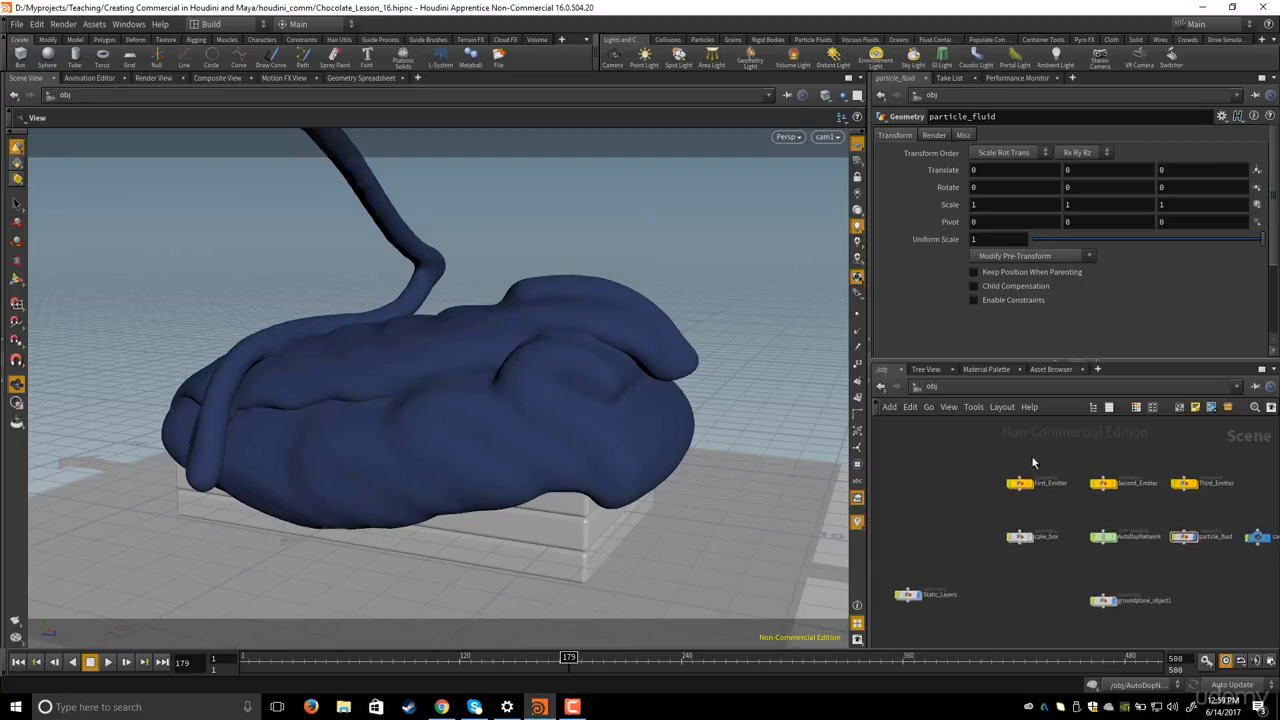
middle_click_drag(1033, 462, 1033, 448)
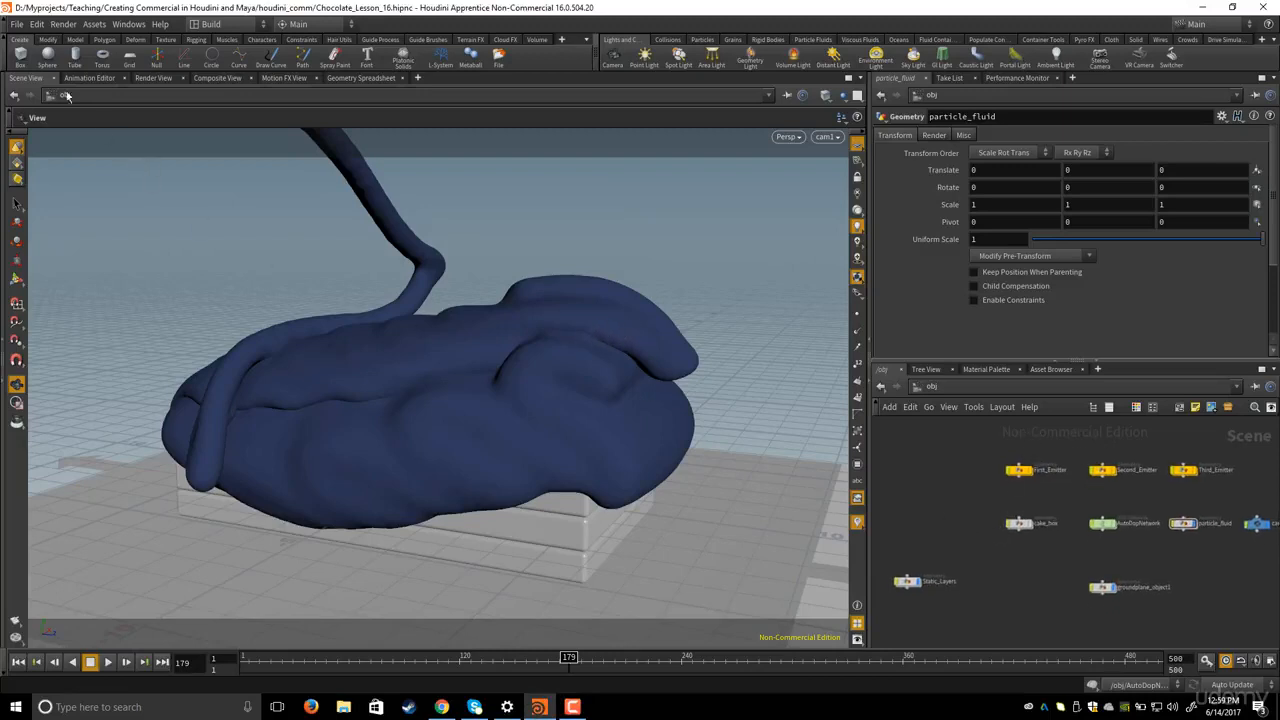
left_click(18, 28)
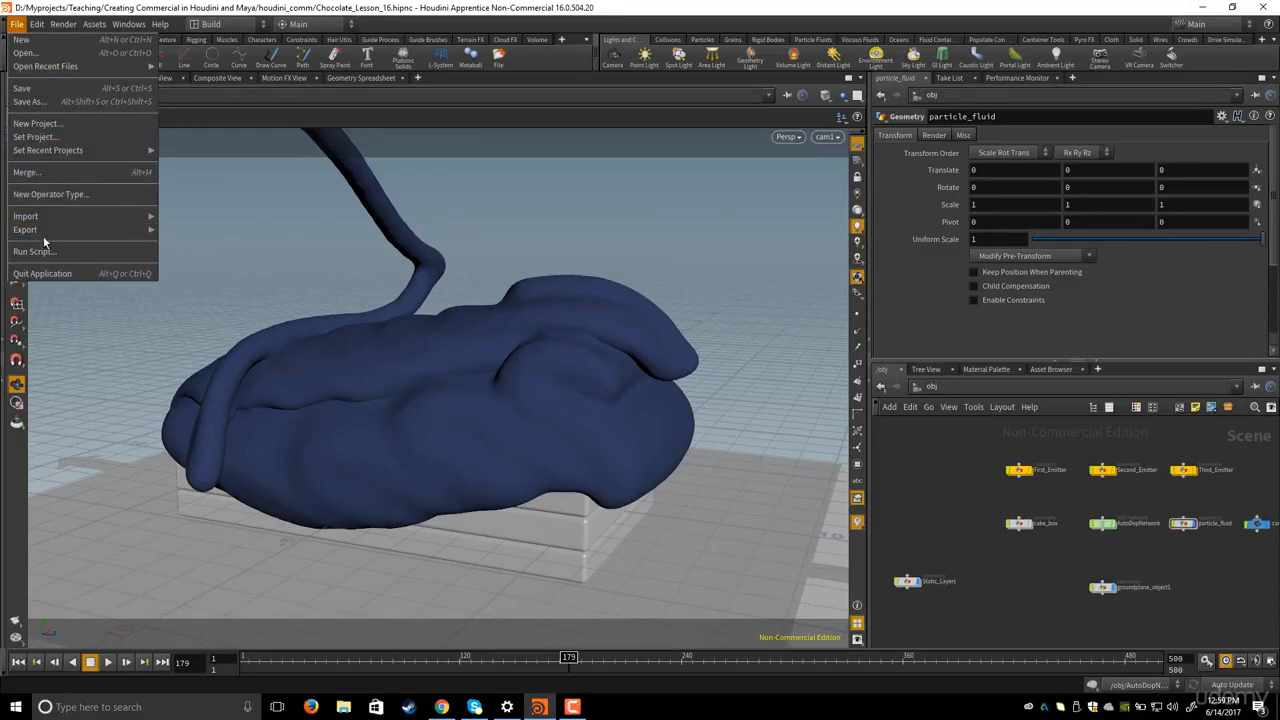
mouse_move(60, 230)
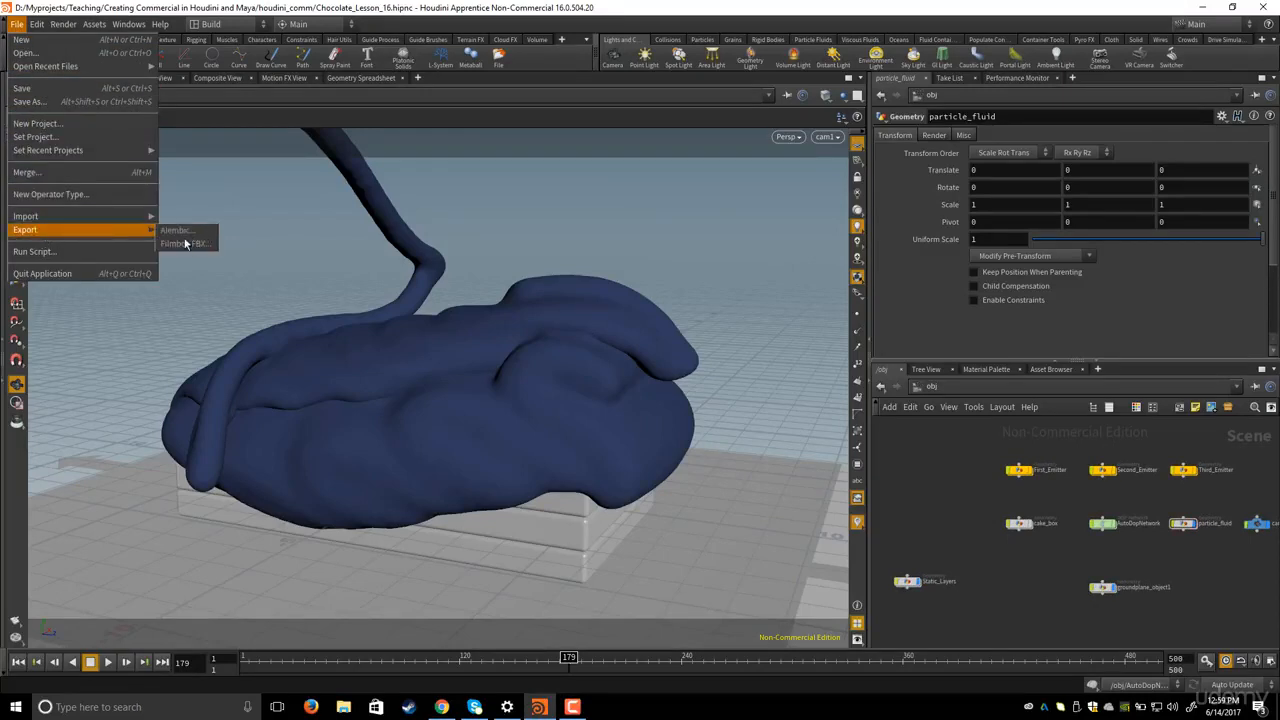
left_click(949, 500)
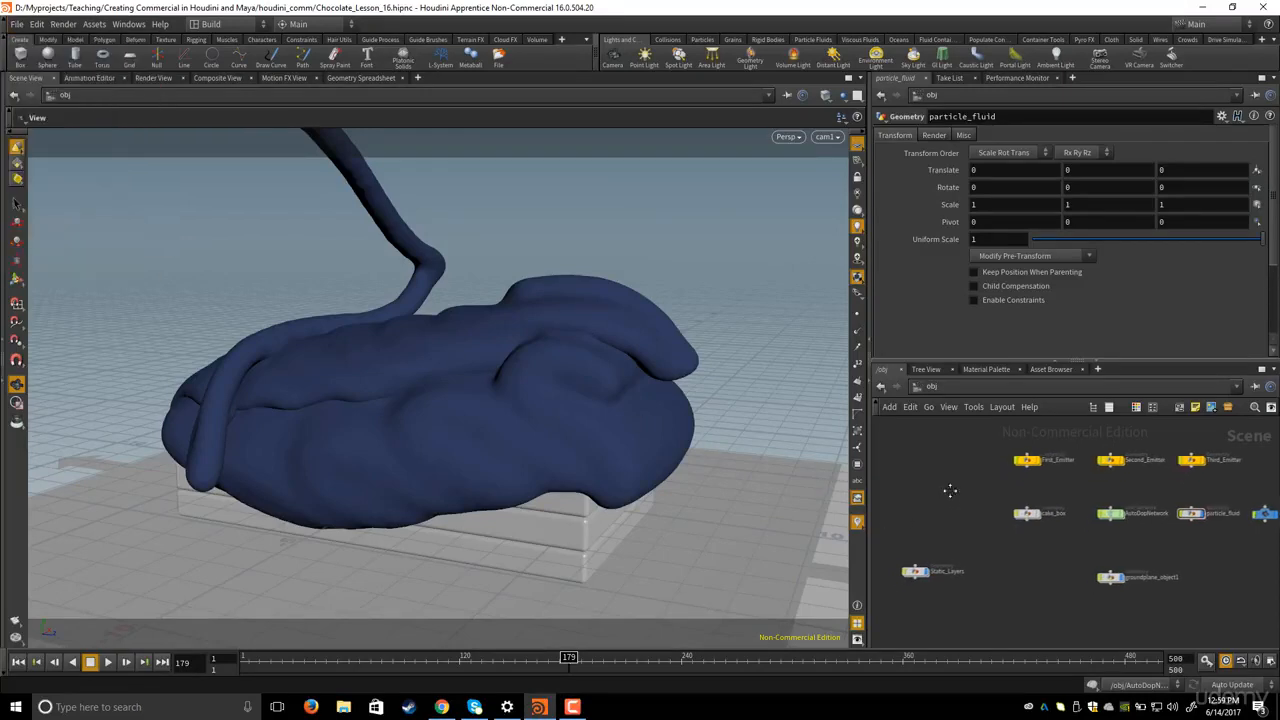
middle_click_drag(949, 488, 947, 515)
scroll(961, 515, "up", 1)
scroll(954, 512, "down", 3)
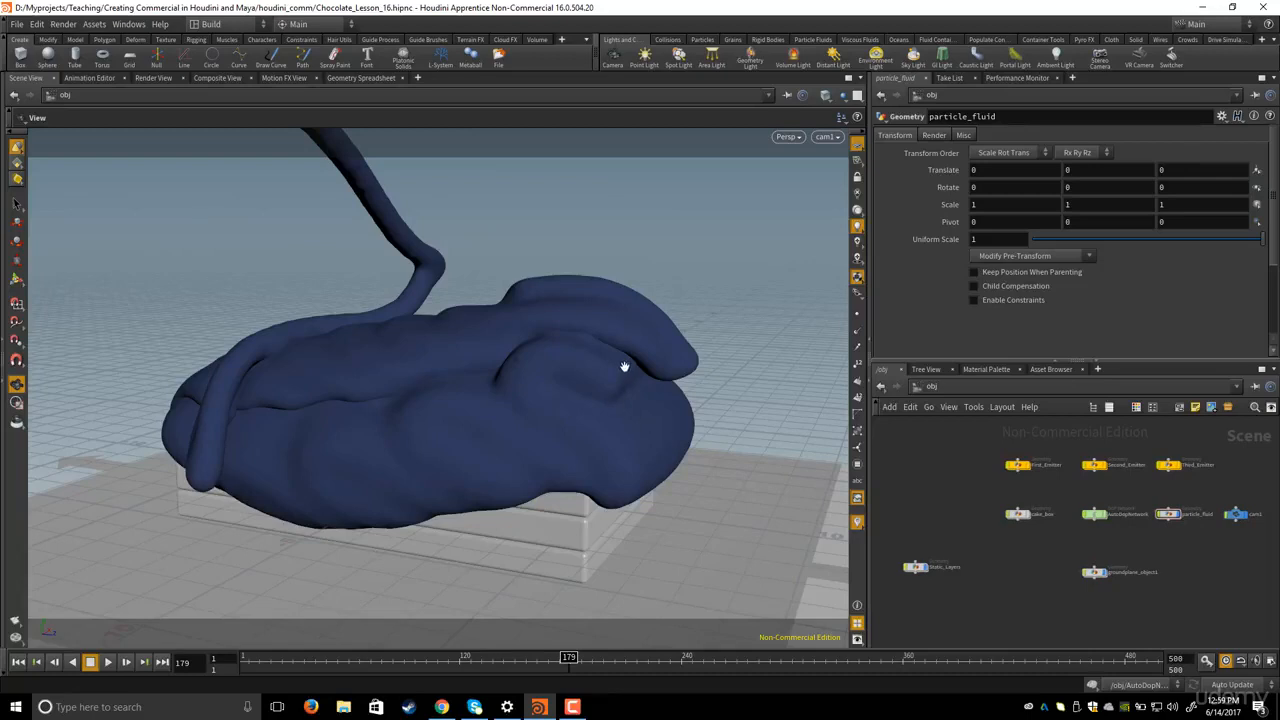
scroll(978, 540, "up", 5)
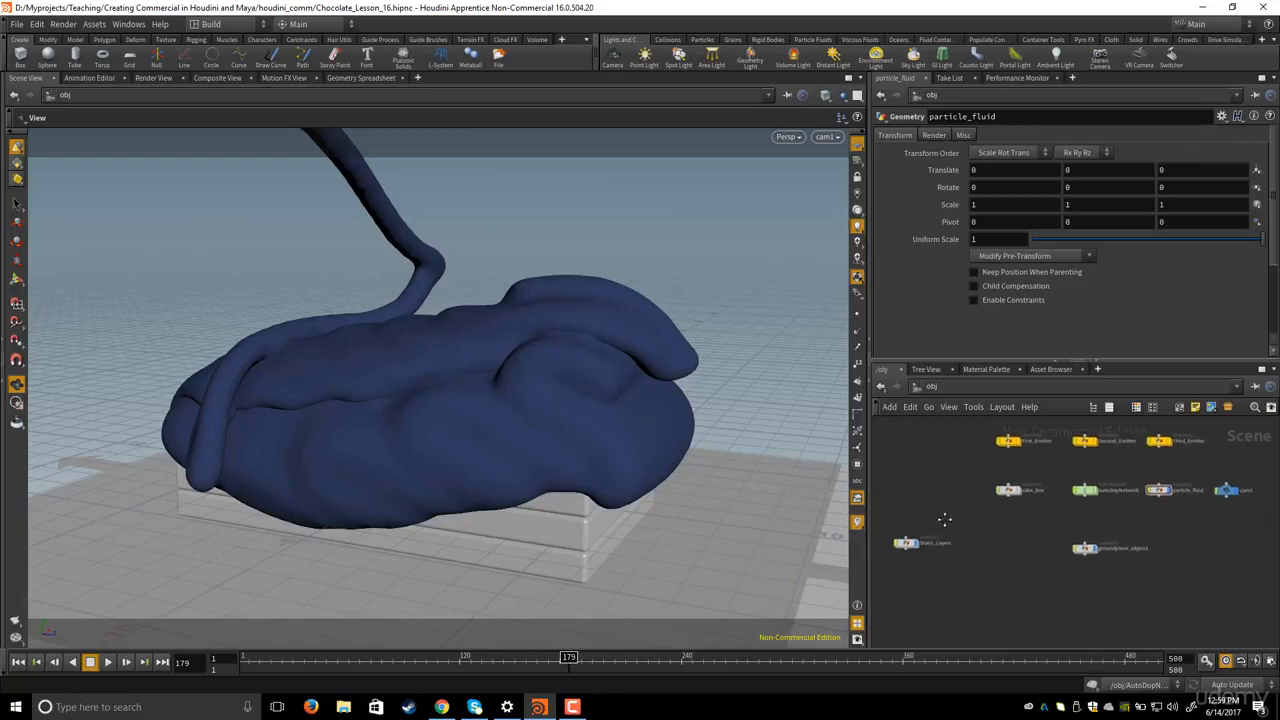
scroll(984, 567, "down", 4)
middle_click_drag(1059, 556, 963, 560)
scroll(984, 556, "up", 4)
- Inspect the geometry file paths of the three surface_cache nodes inside particle_fluid, and return to the object level
double_click(1049, 517)
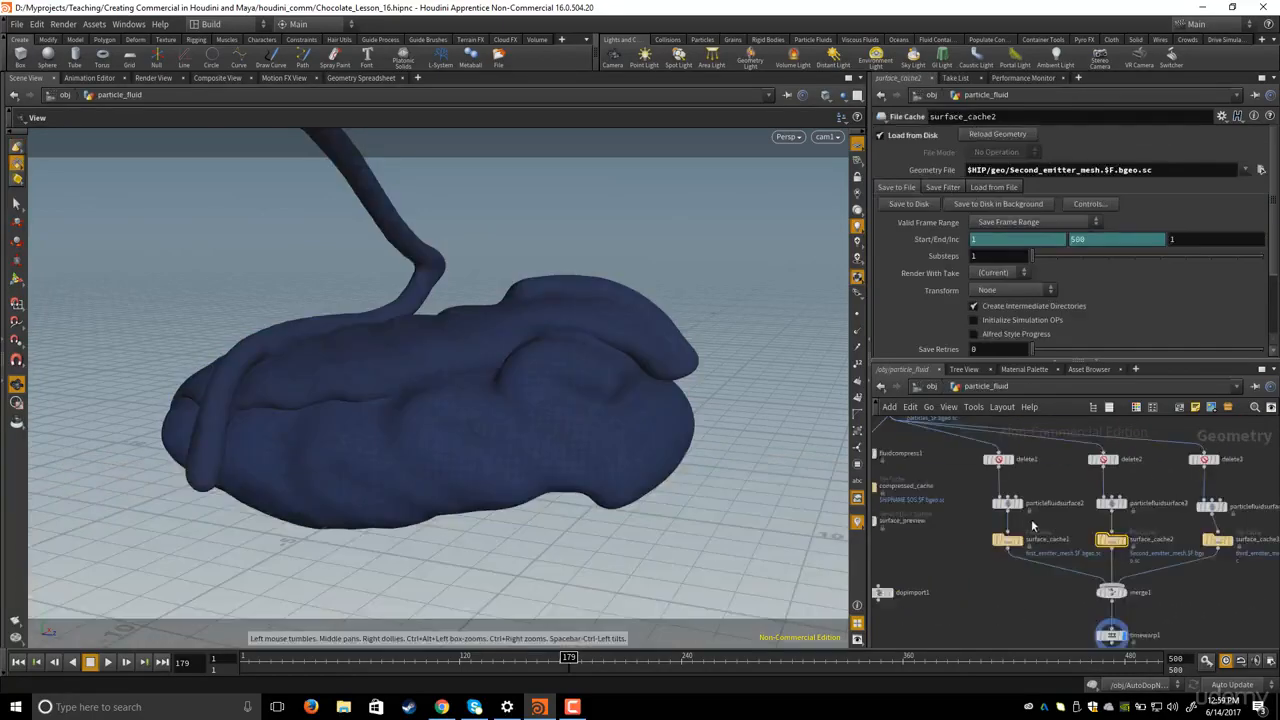
left_click(974, 502)
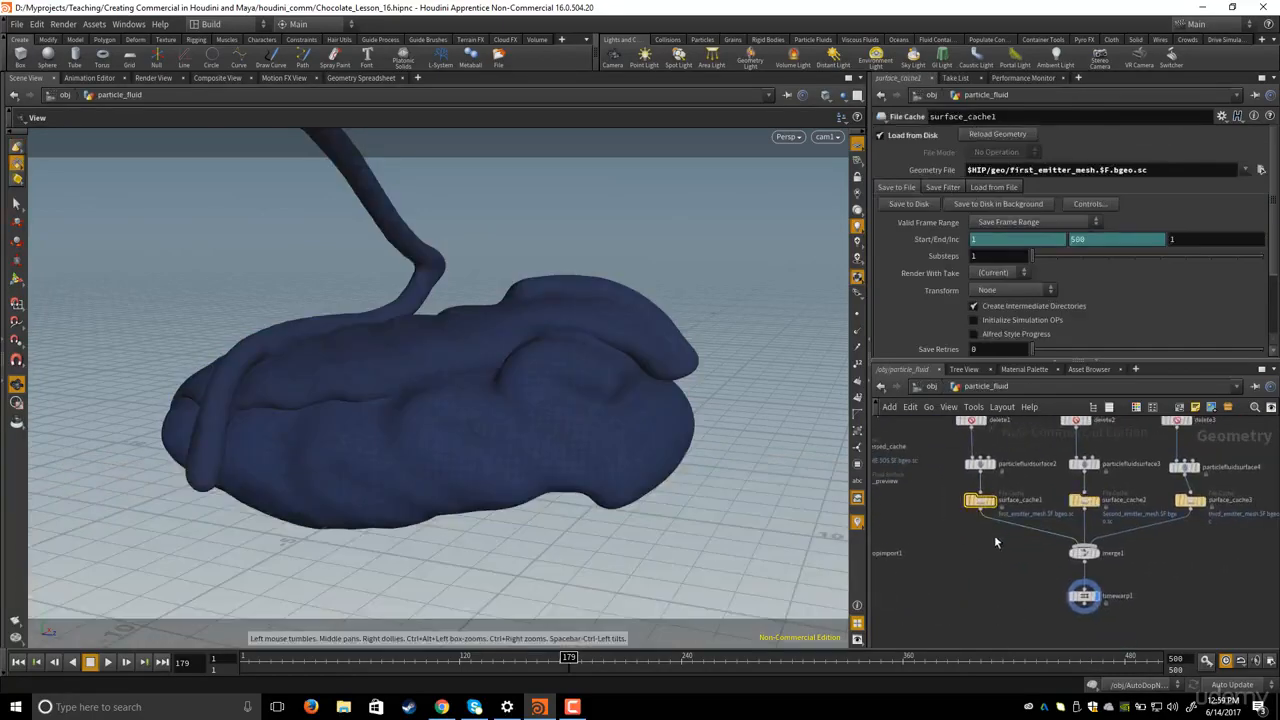
middle_click_drag(994, 535, 948, 547)
left_click(1038, 512)
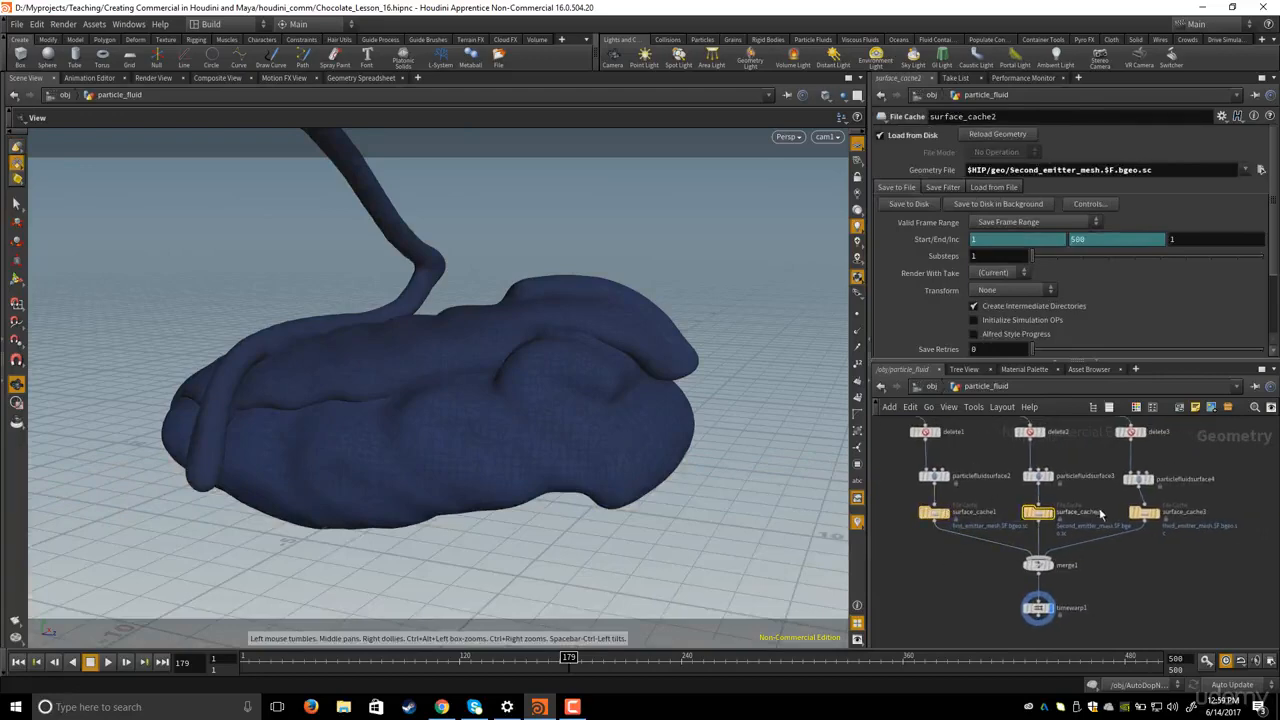
left_click(1143, 512)
middle_click_drag(929, 564, 969, 572)
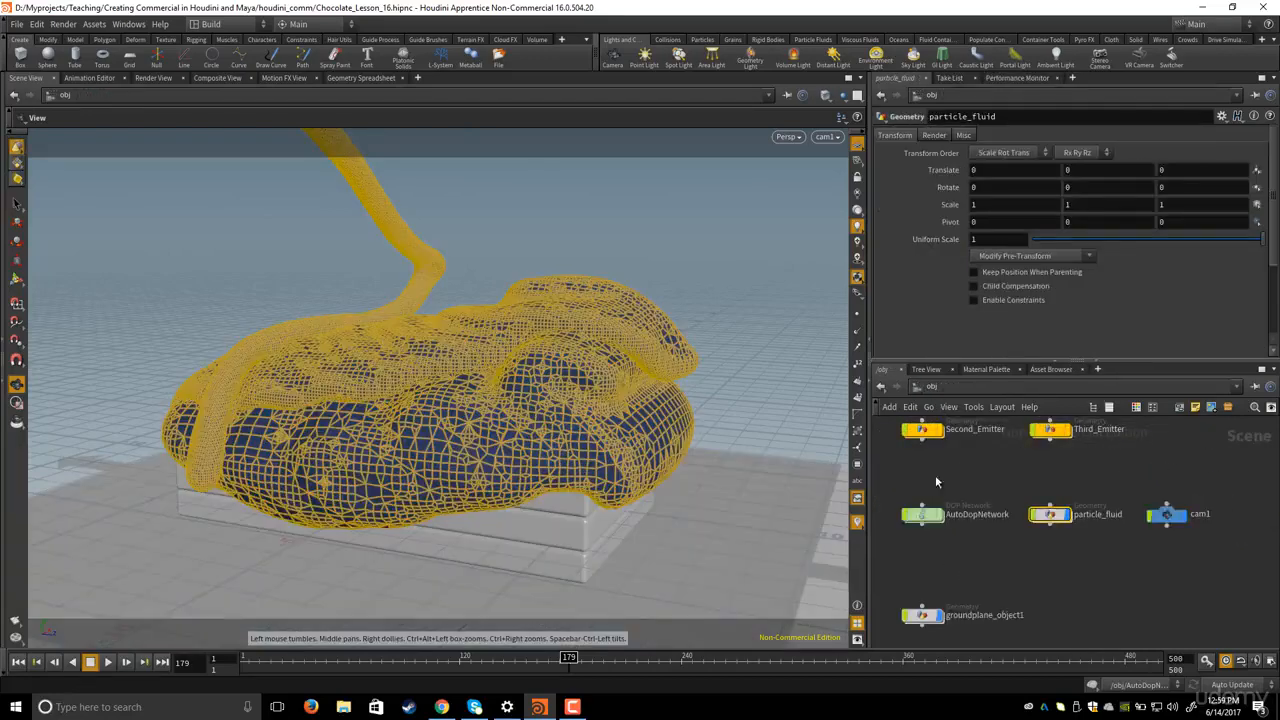
left_click(930, 387)
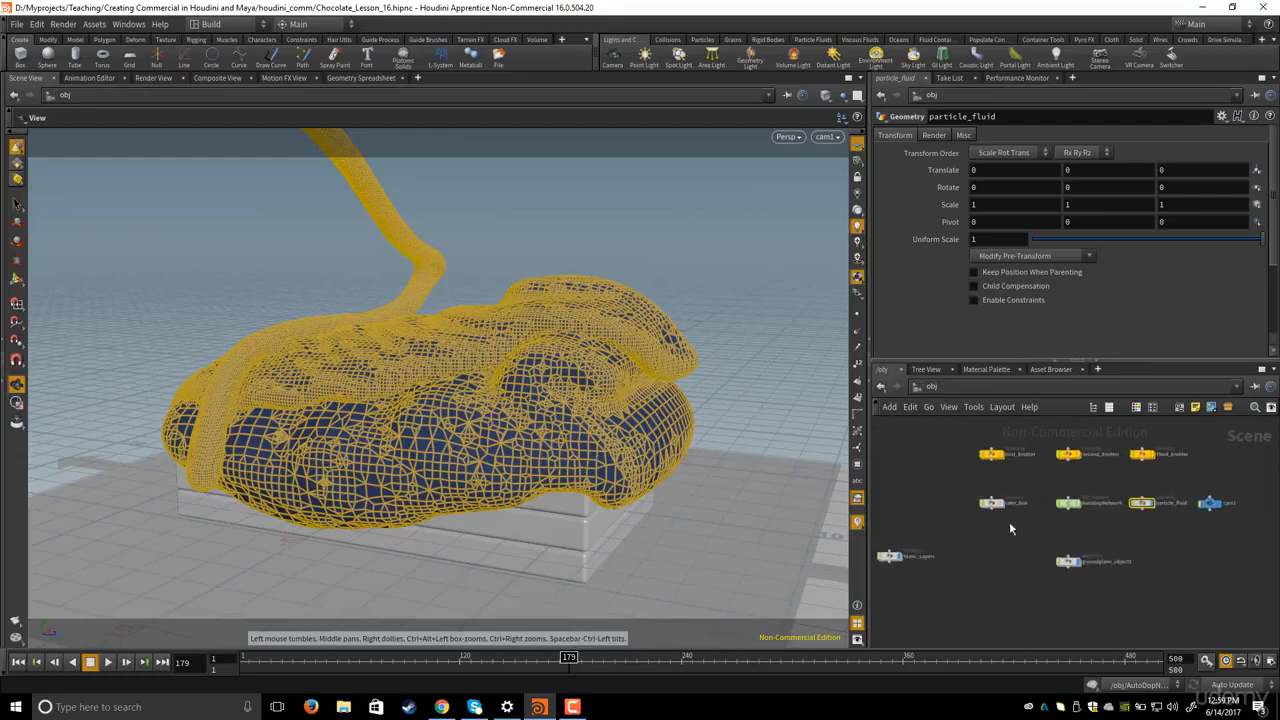
- Copy the surface_cache1, surface_cache2 and surface_cache3 nodes from inside the particle_fluid network
middle_click_drag(1020, 546, 1007, 512)
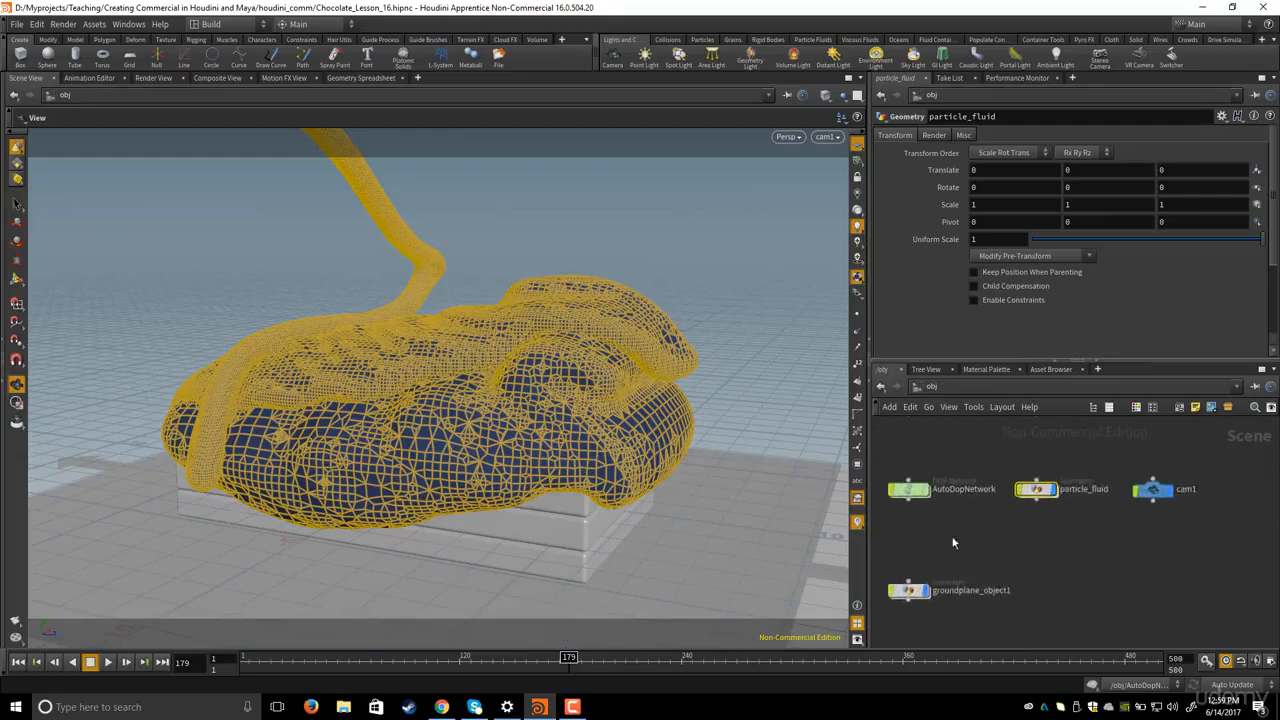
double_click(1007, 512)
left_click_drag(953, 528, 1174, 556)
scroll(1080, 545, "up", 3)
middle_click_drag(942, 593, 974, 607)
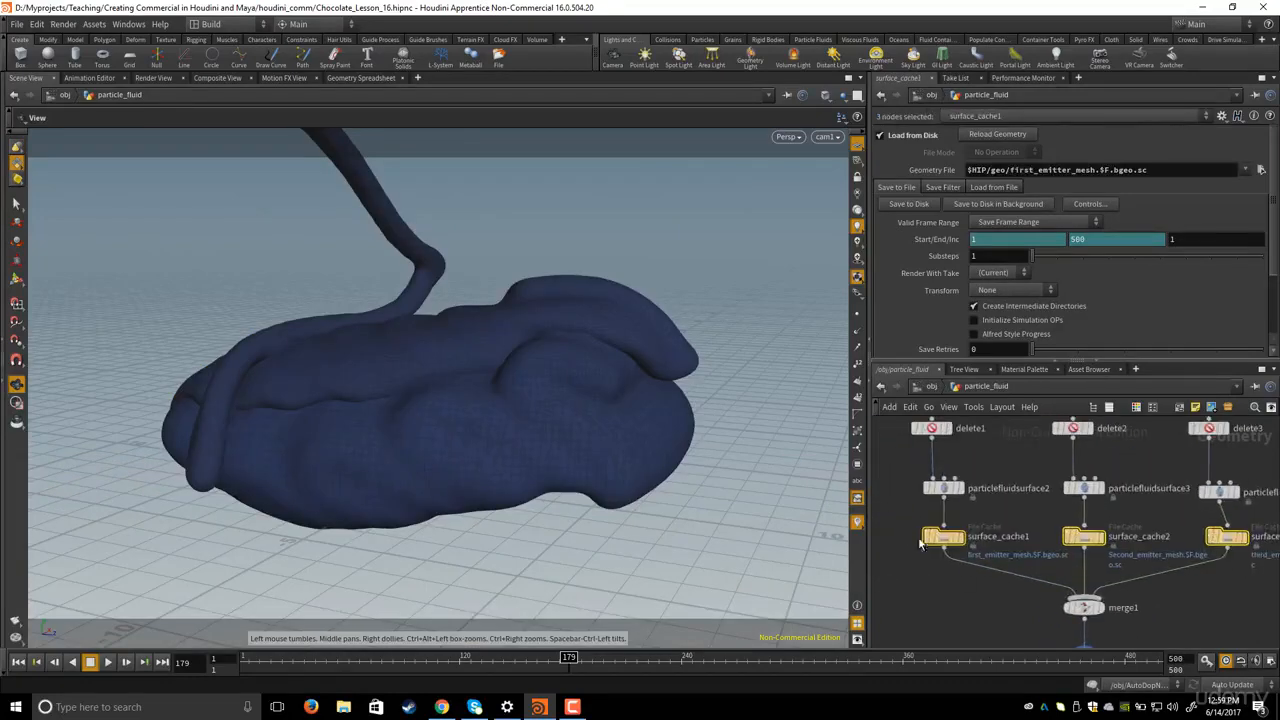
middle_click_drag(1082, 593, 1103, 577)
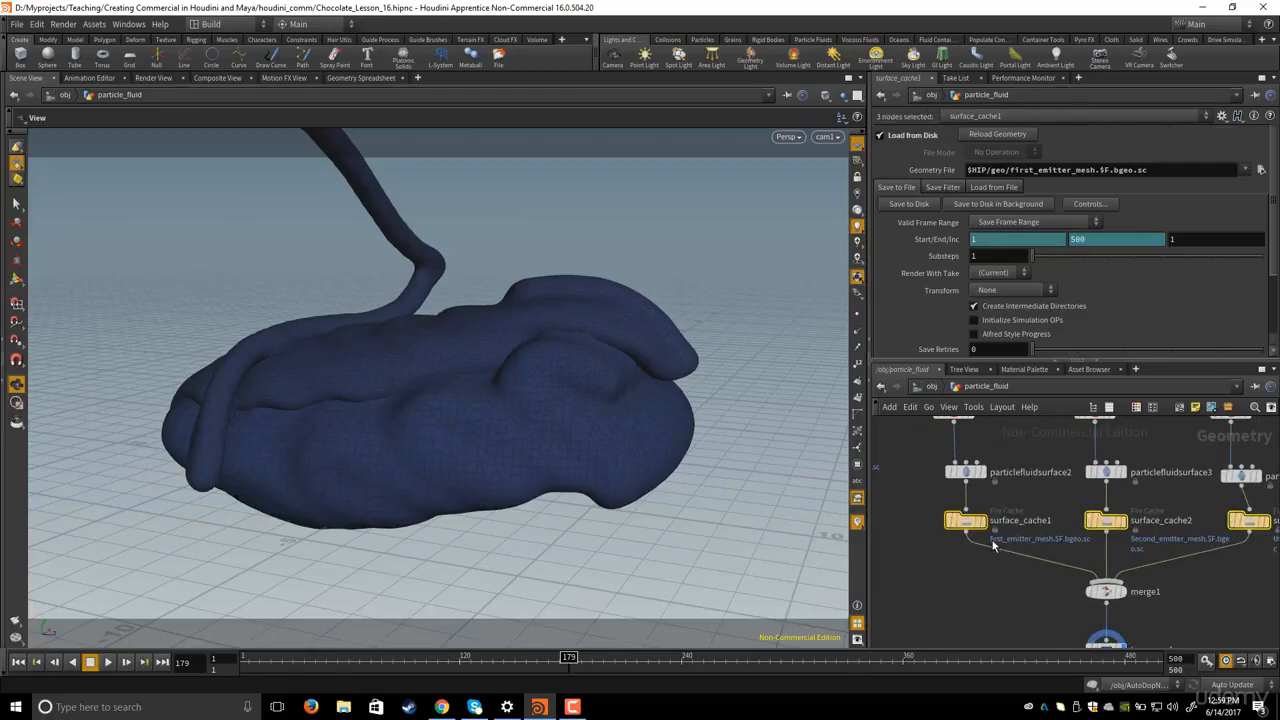
key("ctrl+c")
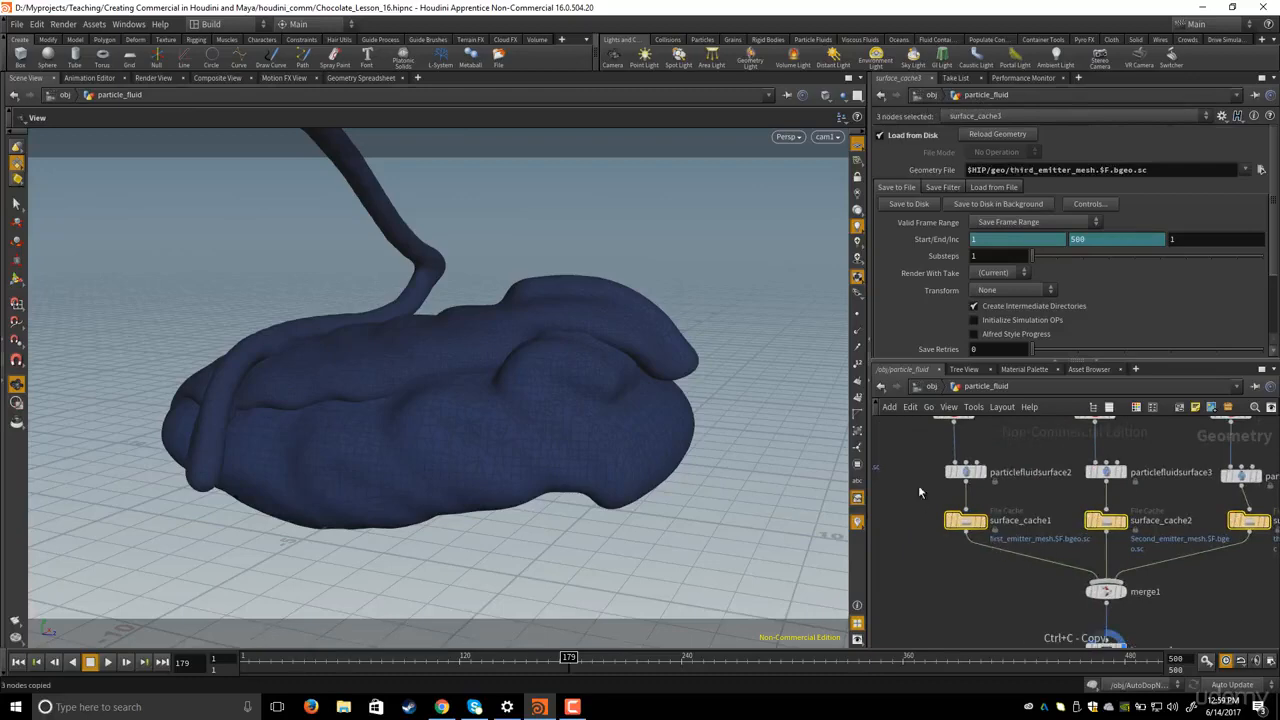
- Return to the object level and start a new empty scene
left_click(931, 387)
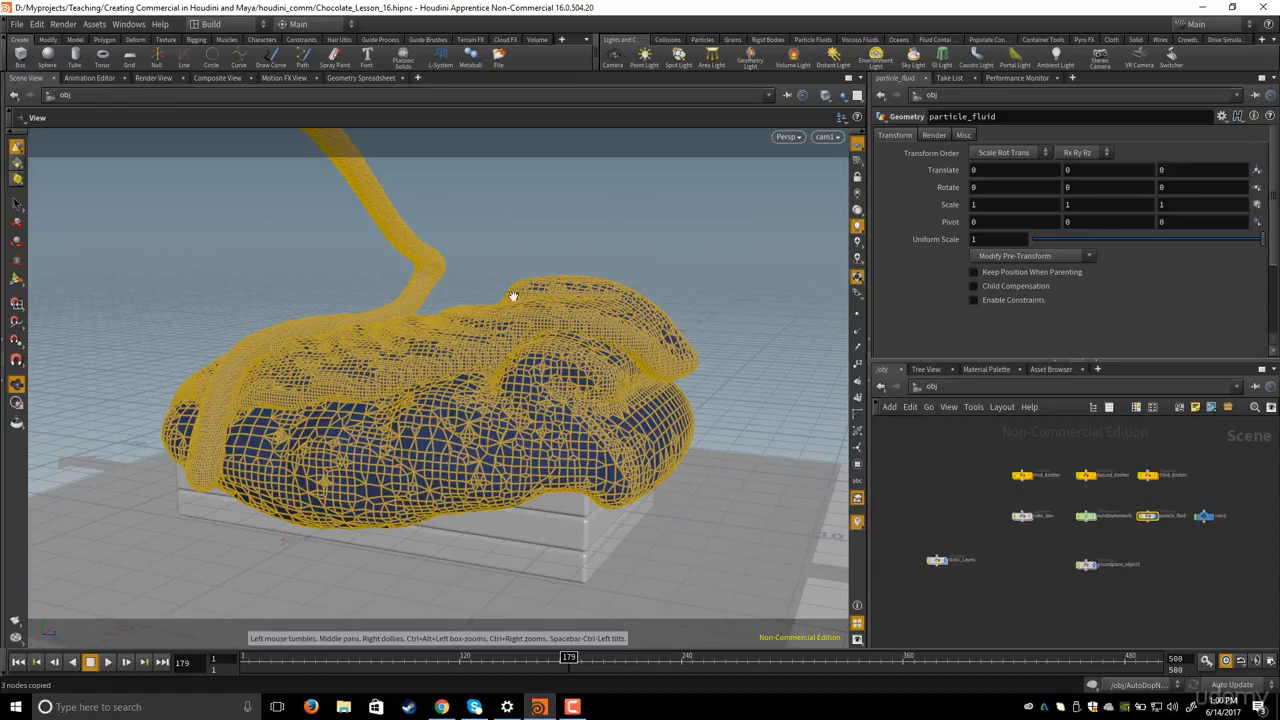
left_click(17, 25)
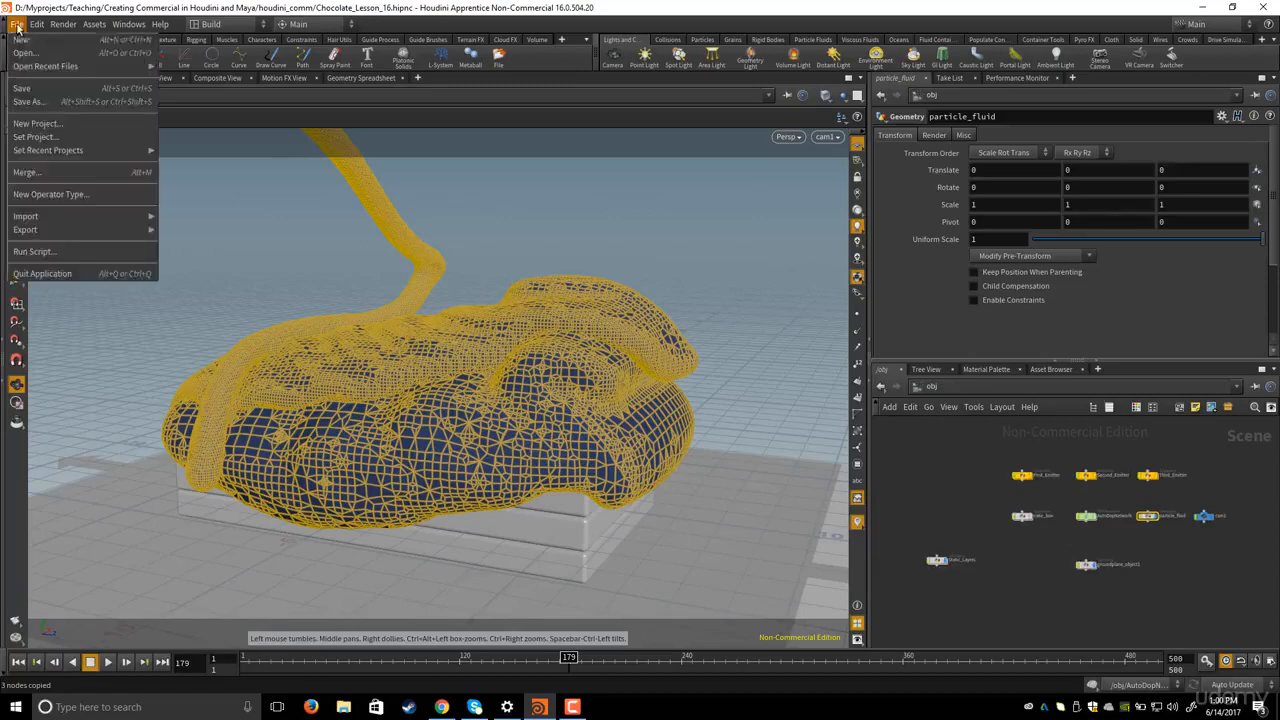
left_click(32, 36)
left_click(228, 92)
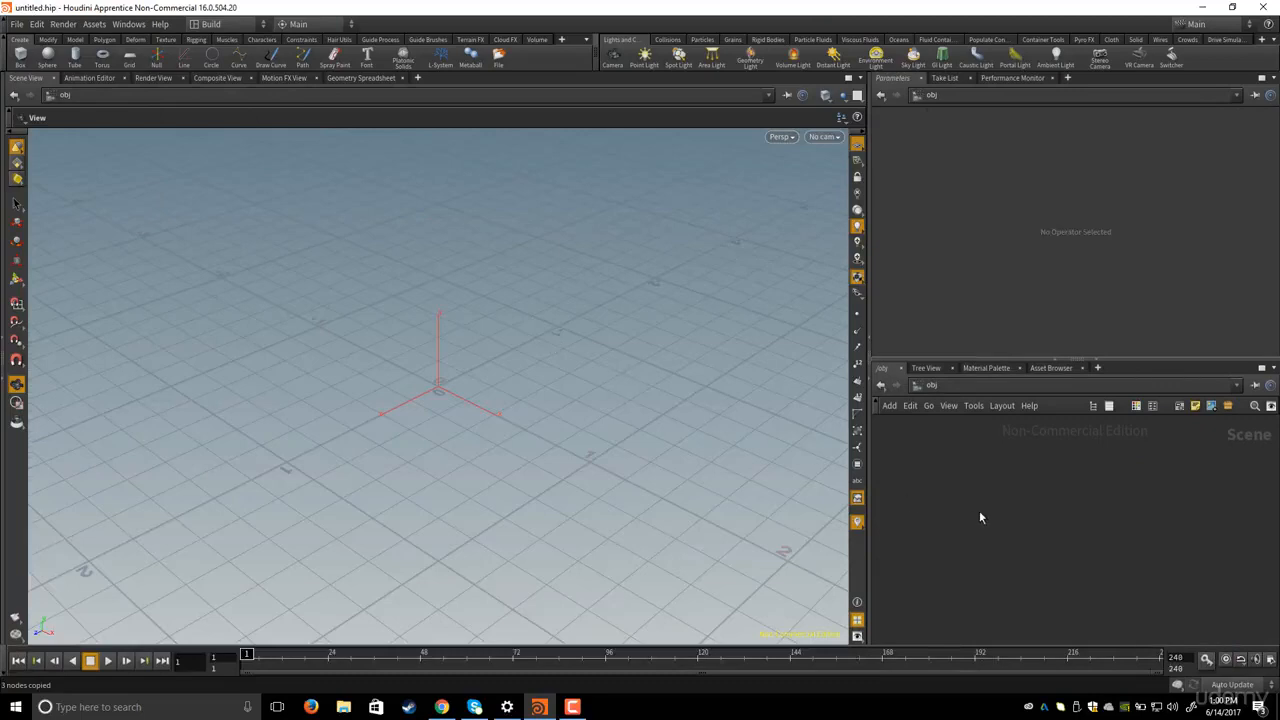
- Add a Geometry object to the empty scene and go inside its network
key("Tab")
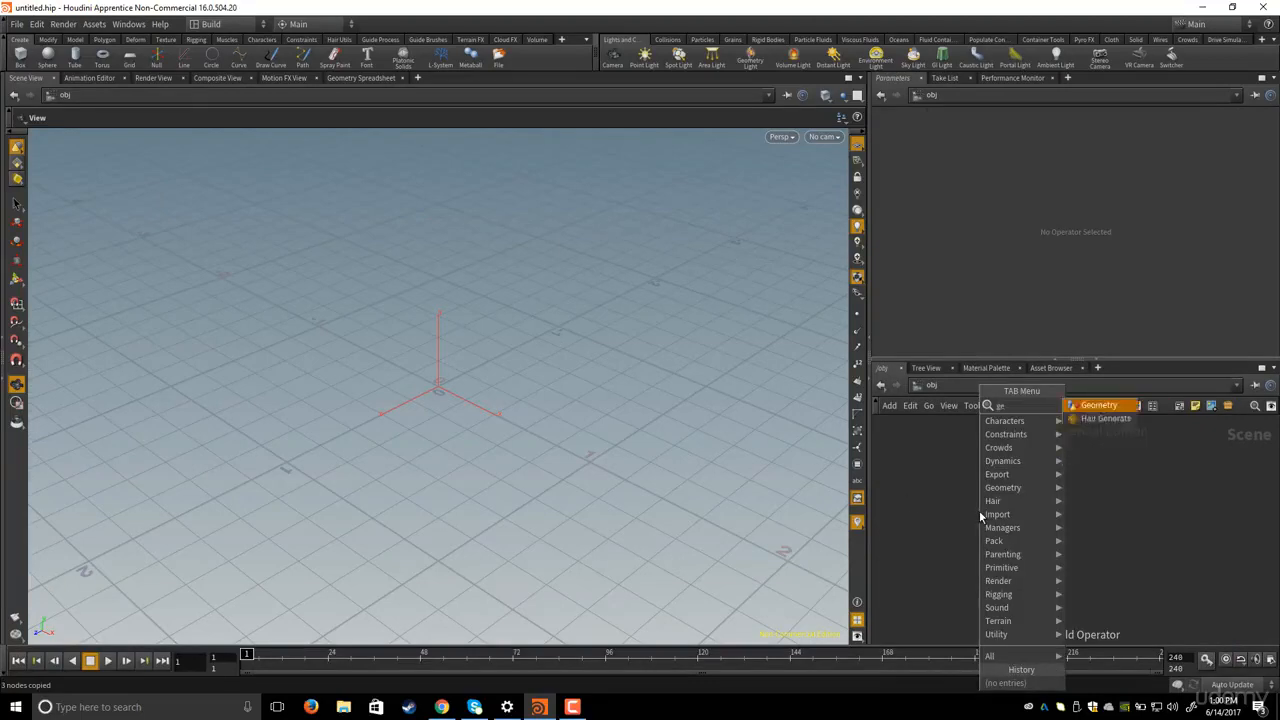
key("Escape")
key("ctrl+v")
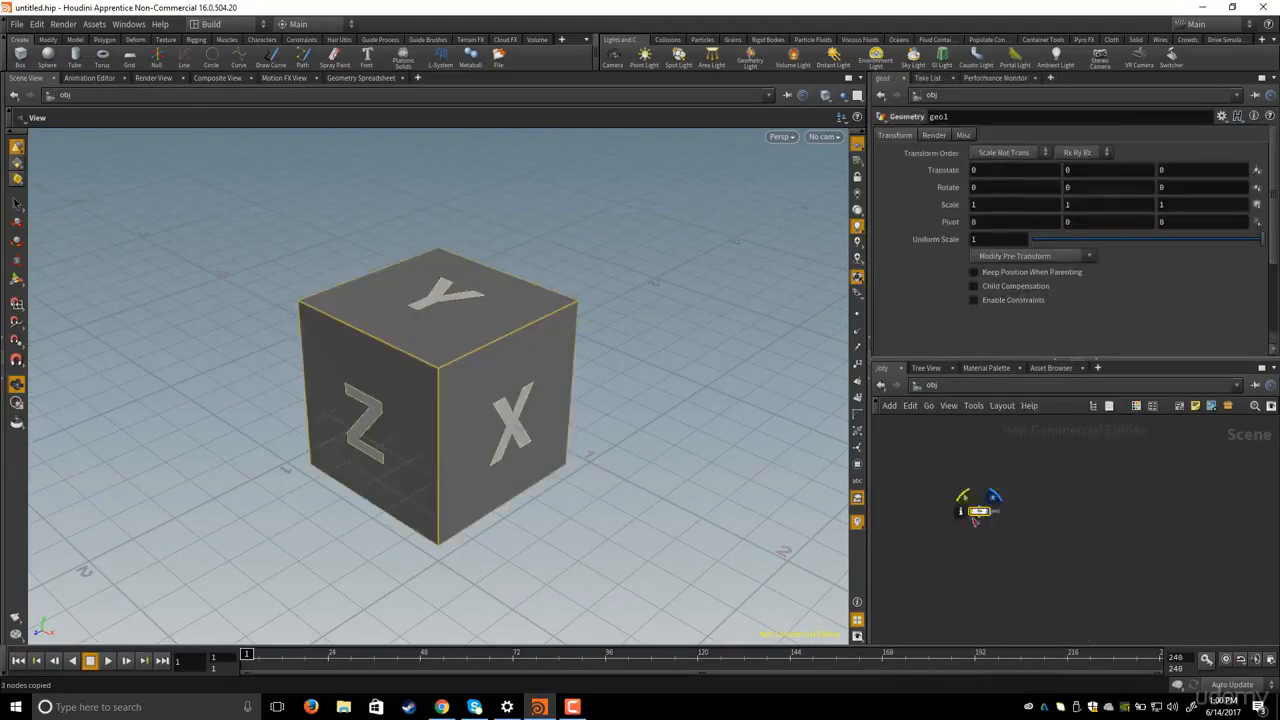
left_click_drag(984, 508, 1038, 506)
double_click(1038, 505)
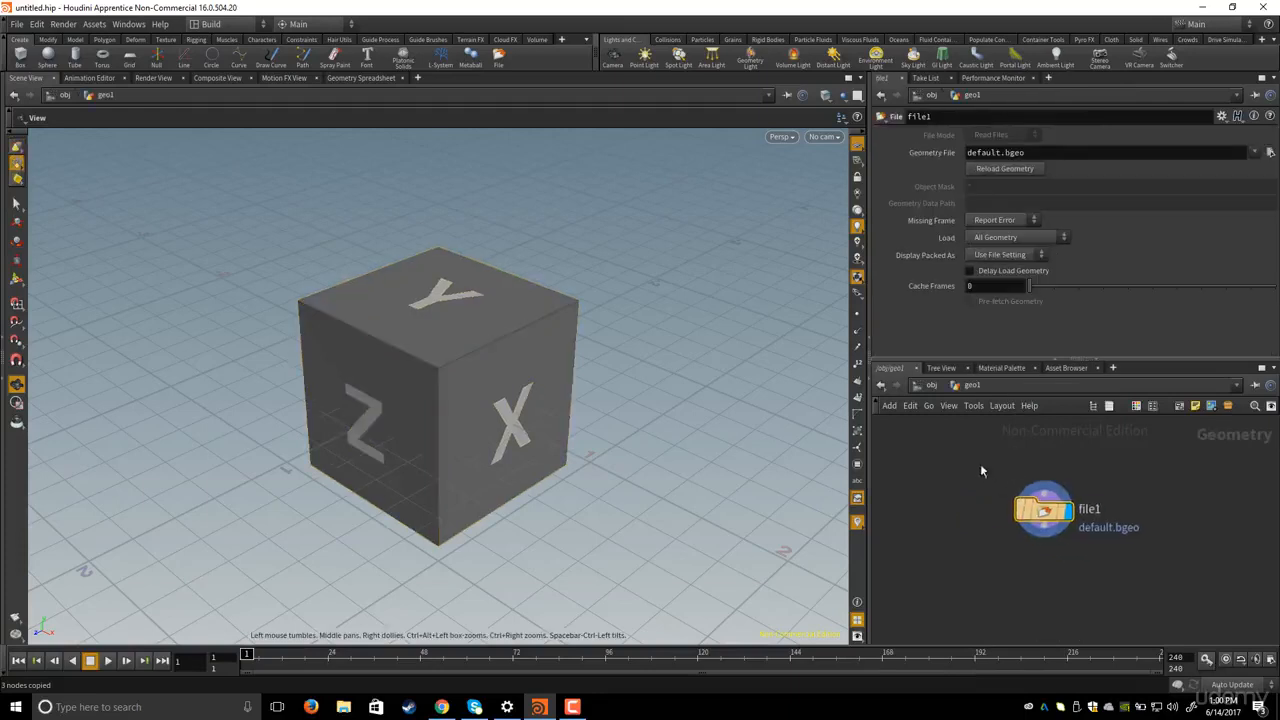
- Delete the default file node and paste the three copied surface_cache nodes into the Geometry network
left_click_drag(980, 463, 1157, 578)
left_click_drag(979, 455, 1157, 571)
left_click_drag(980, 450, 1121, 563)
key("Delete")
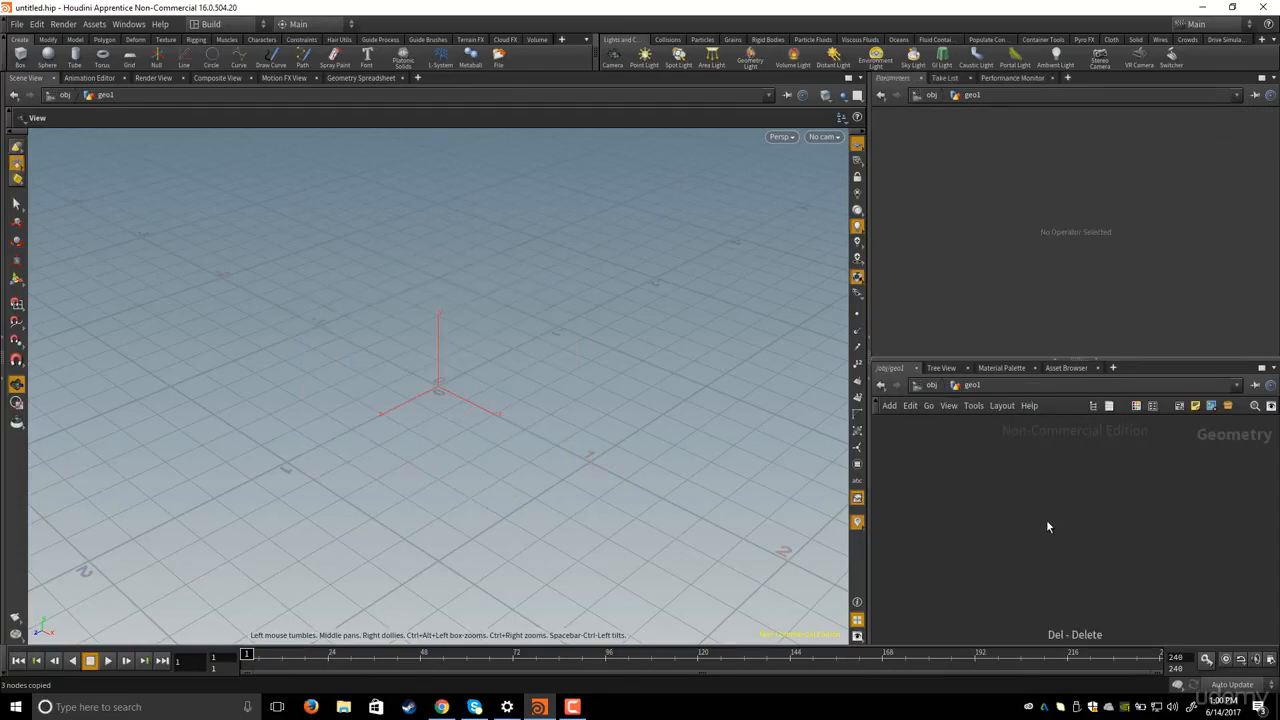
key("ctrl+v")
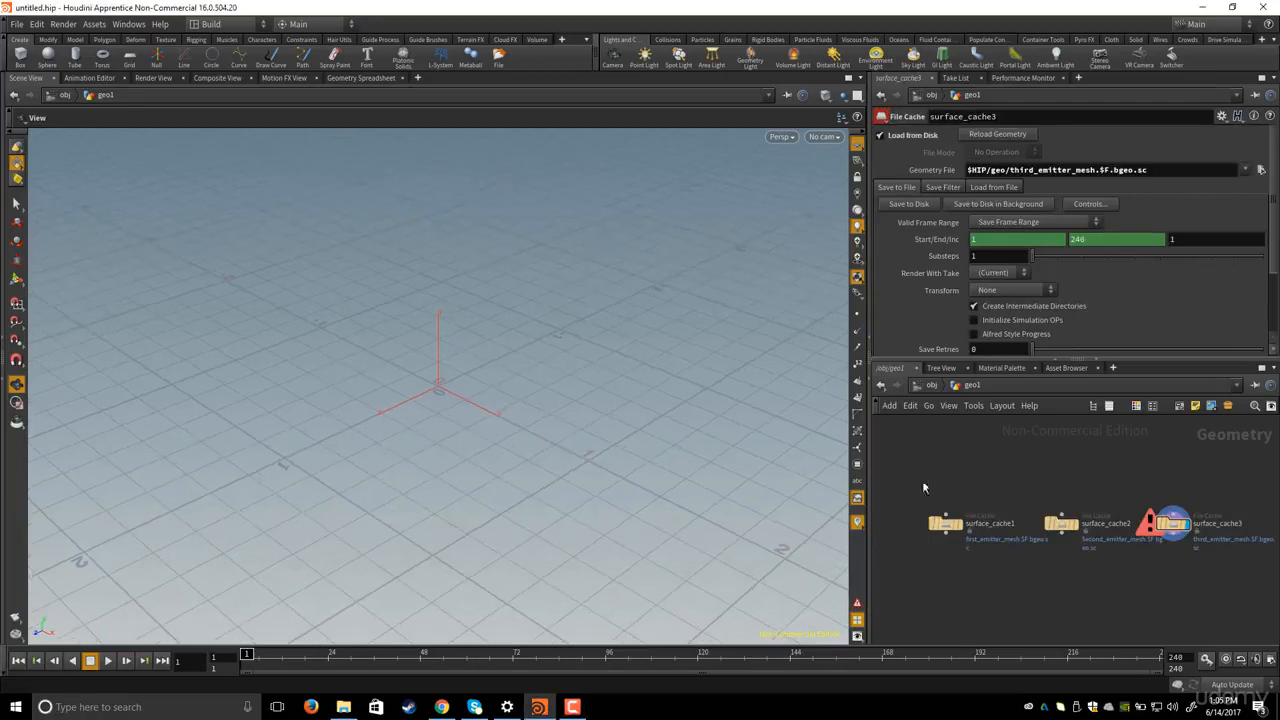
- Display surface_cache1 and set its geometry file to the first_emitter_mesh_v02.$F.bgeo.sc sequence in D:/HoudiniProjects/viscosity/geo/
left_click(960, 523)
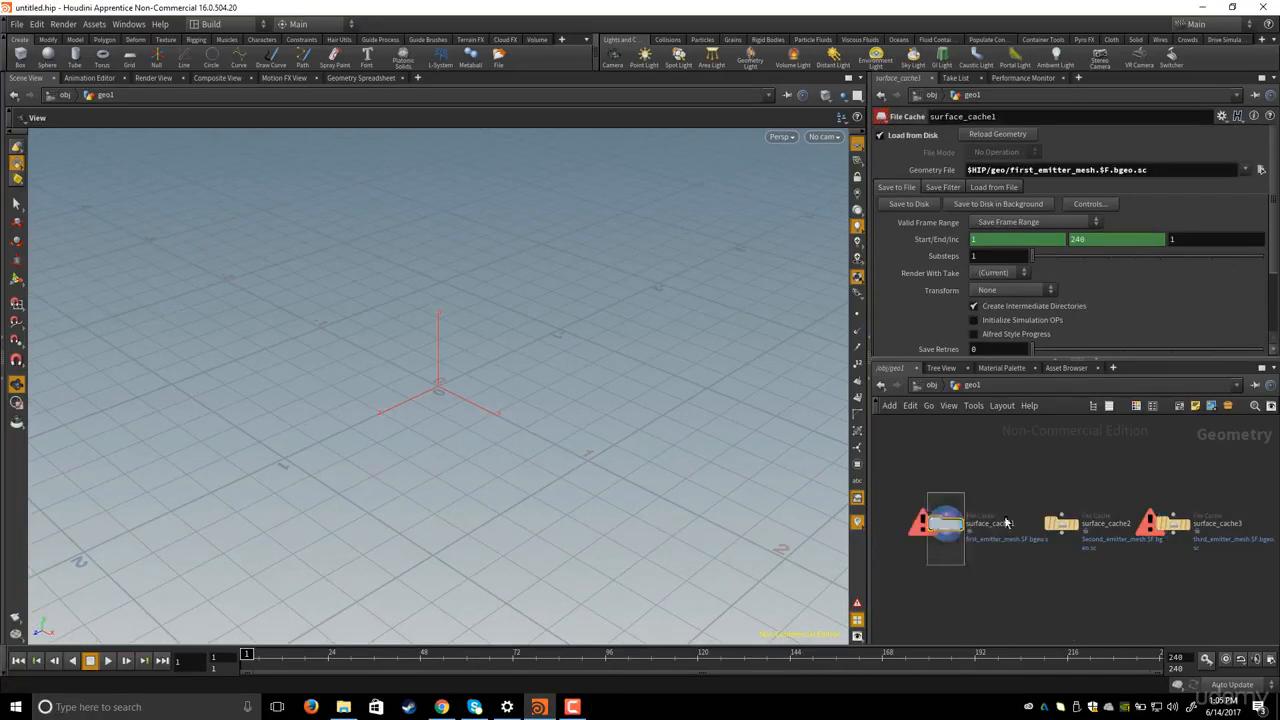
left_click(1259, 171)
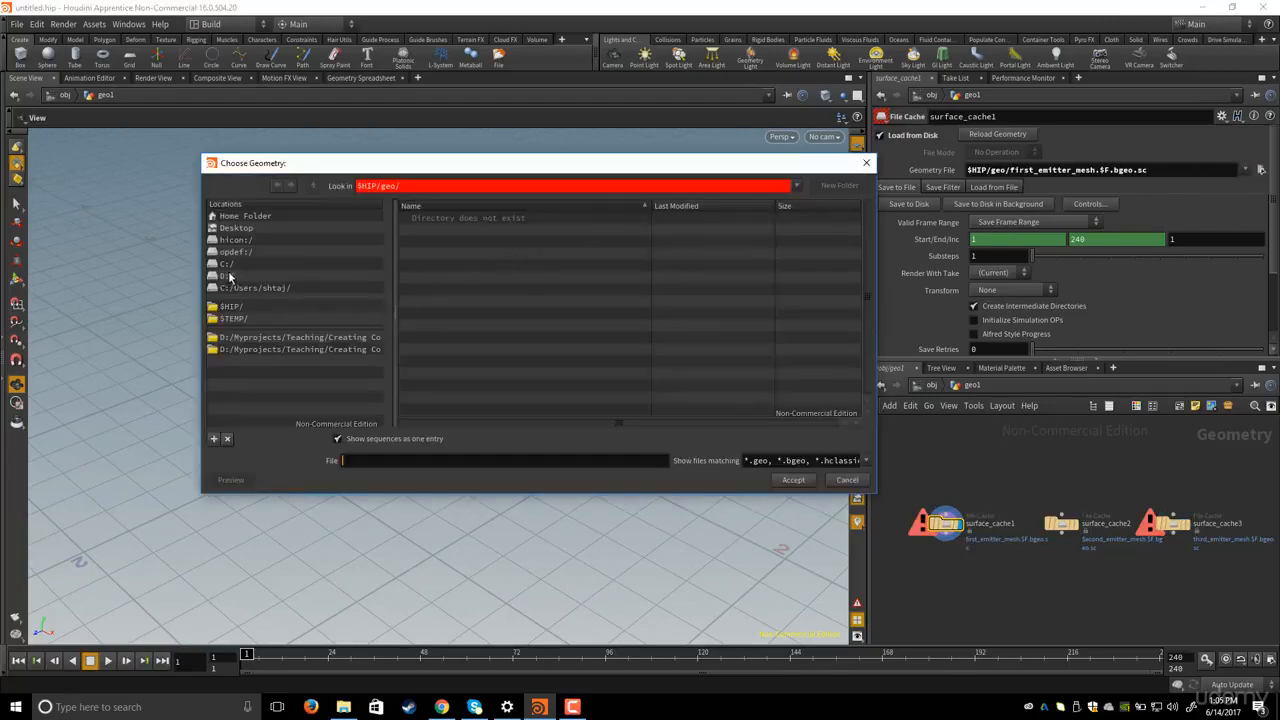
left_click(227, 276)
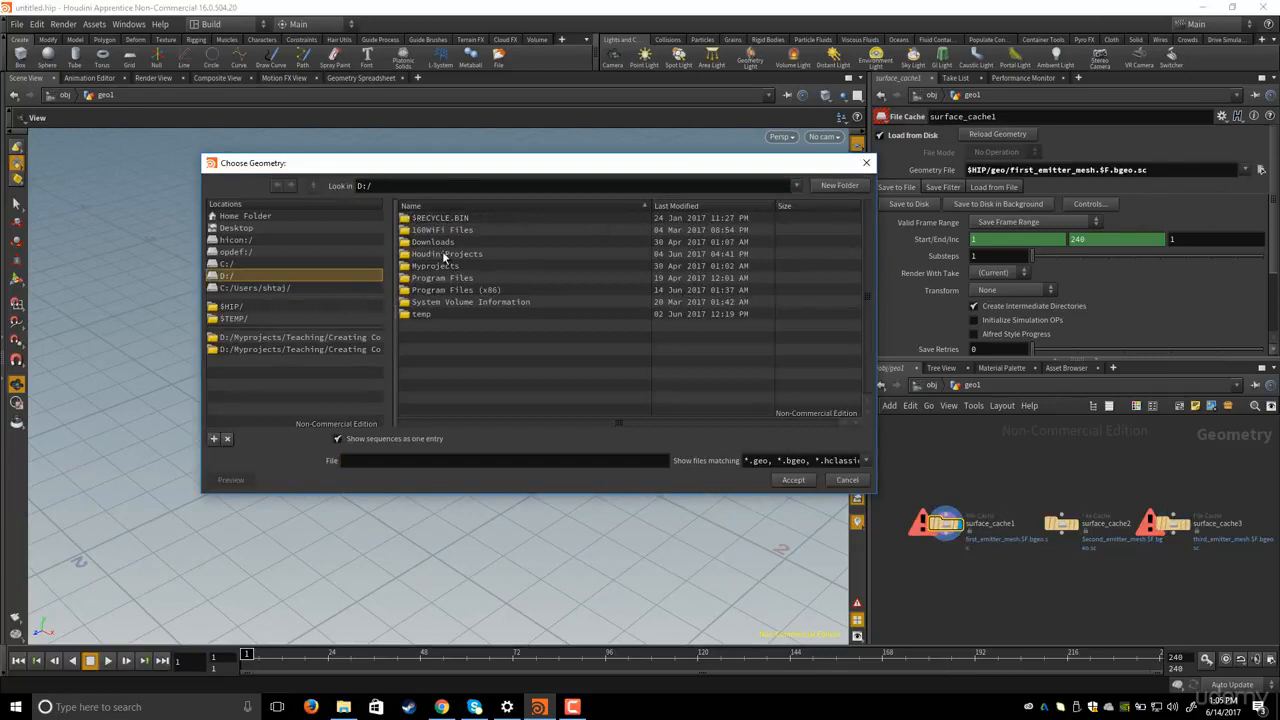
double_click(445, 254)
double_click(432, 244)
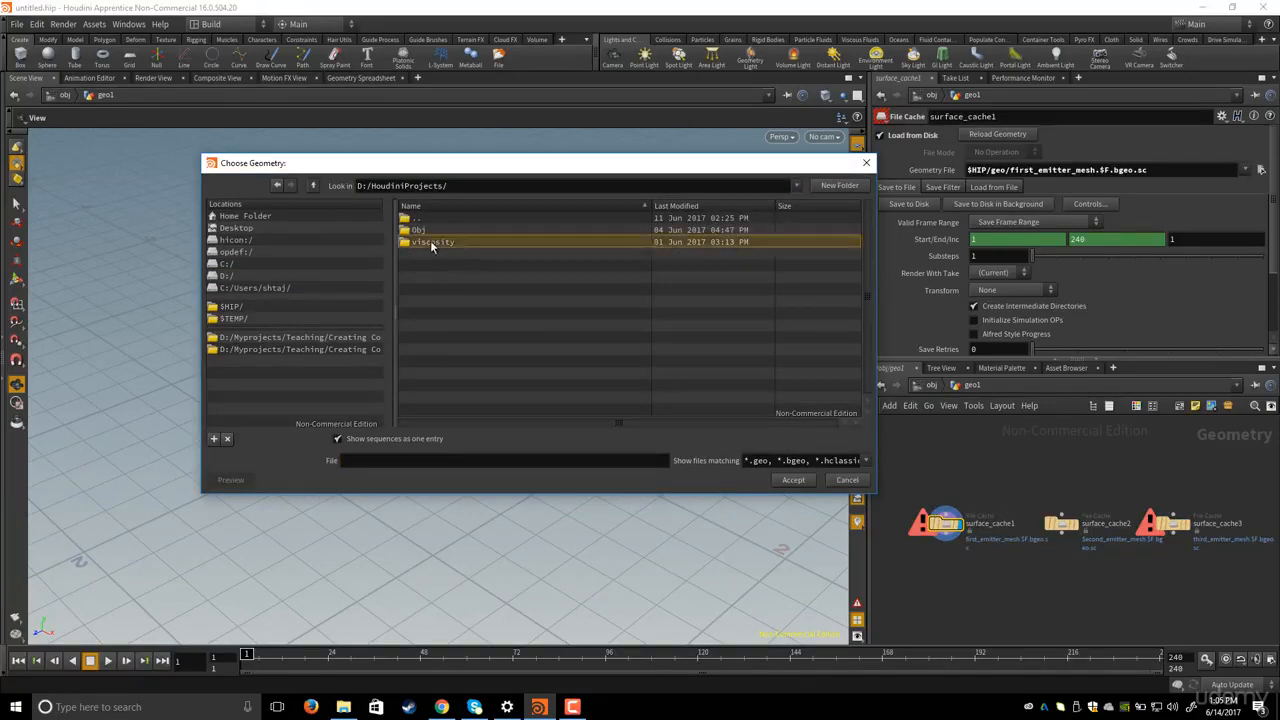
left_click(419, 303)
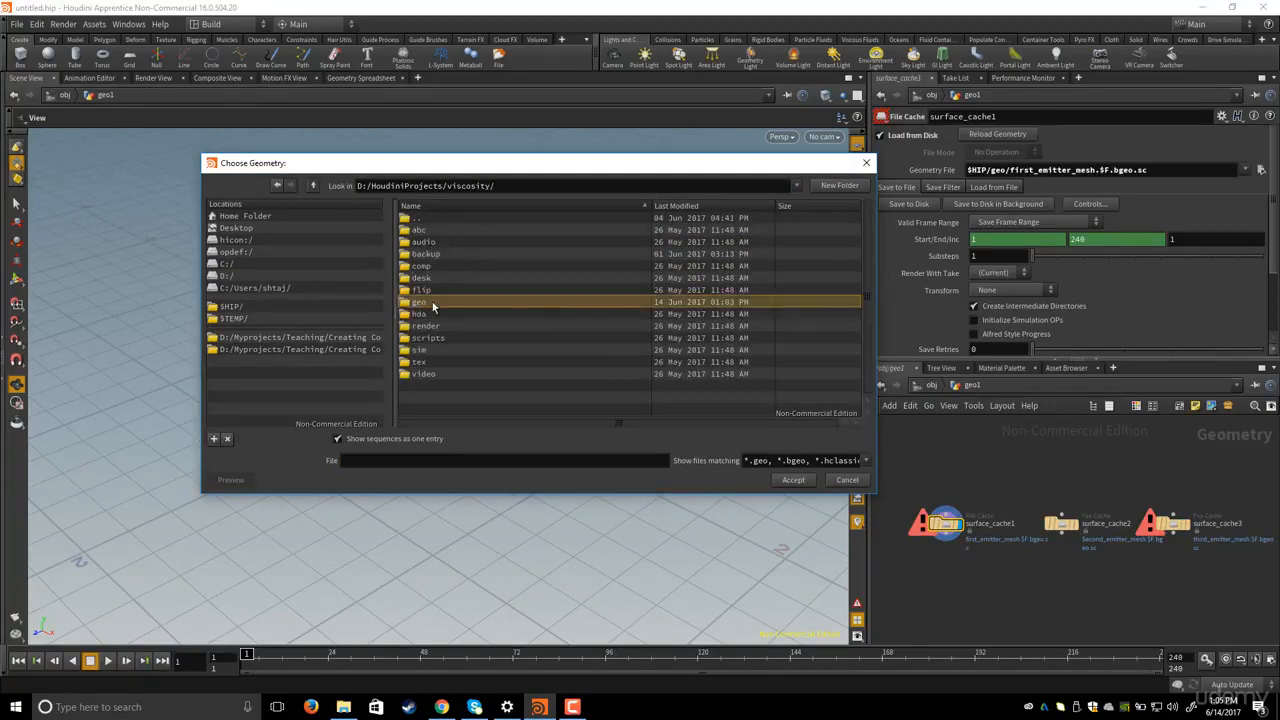
double_click(428, 299)
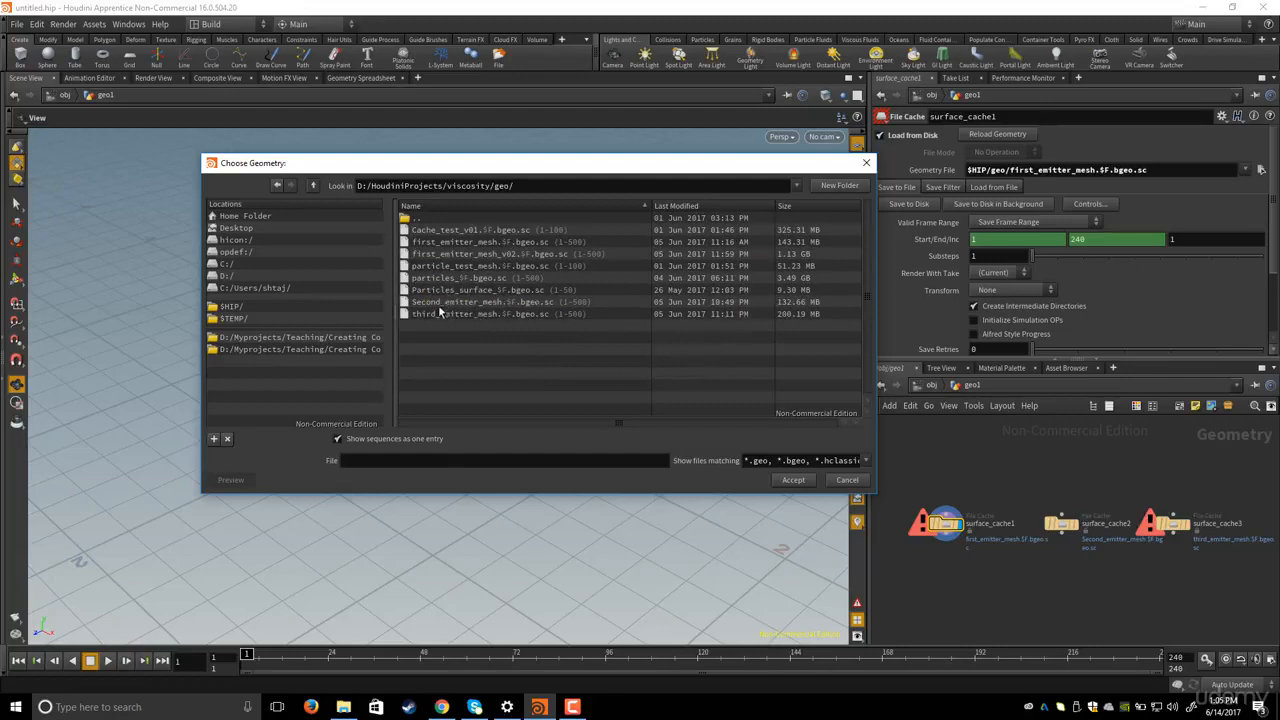
left_click(503, 255)
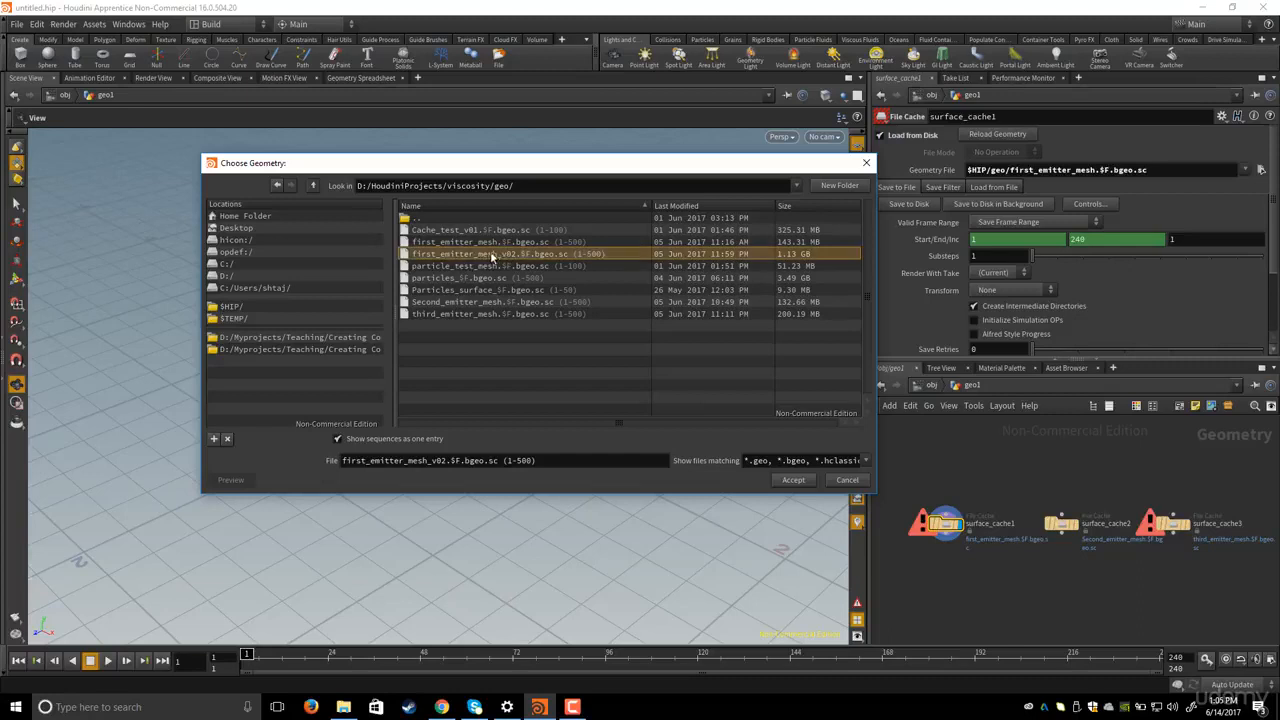
left_click(792, 481)
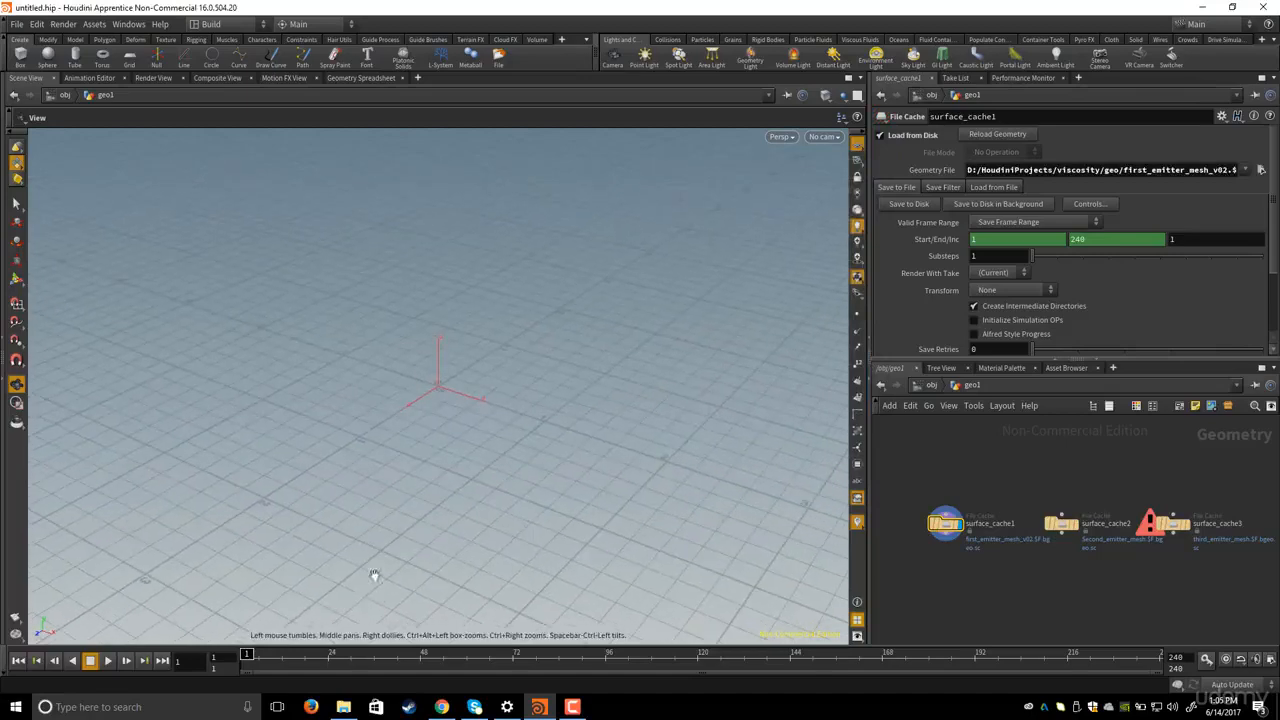
- Move the timeline to frame 160 and examine the first emitter mesh in the viewport
left_click_drag(287, 661, 852, 658)
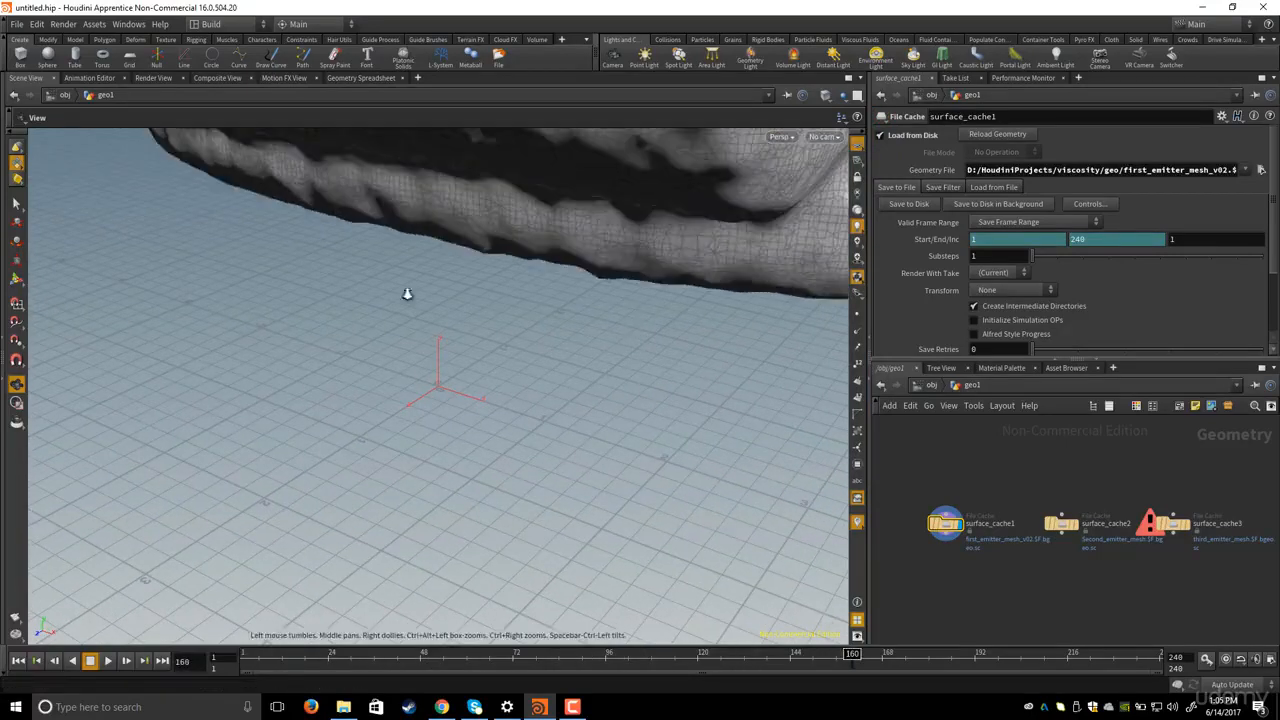
right_click_drag(407, 294, 700, 279)
right_click_drag(491, 248, 517, 254)
left_click_drag(517, 254, 420, 275)
middle_click_drag(420, 275, 434, 324)
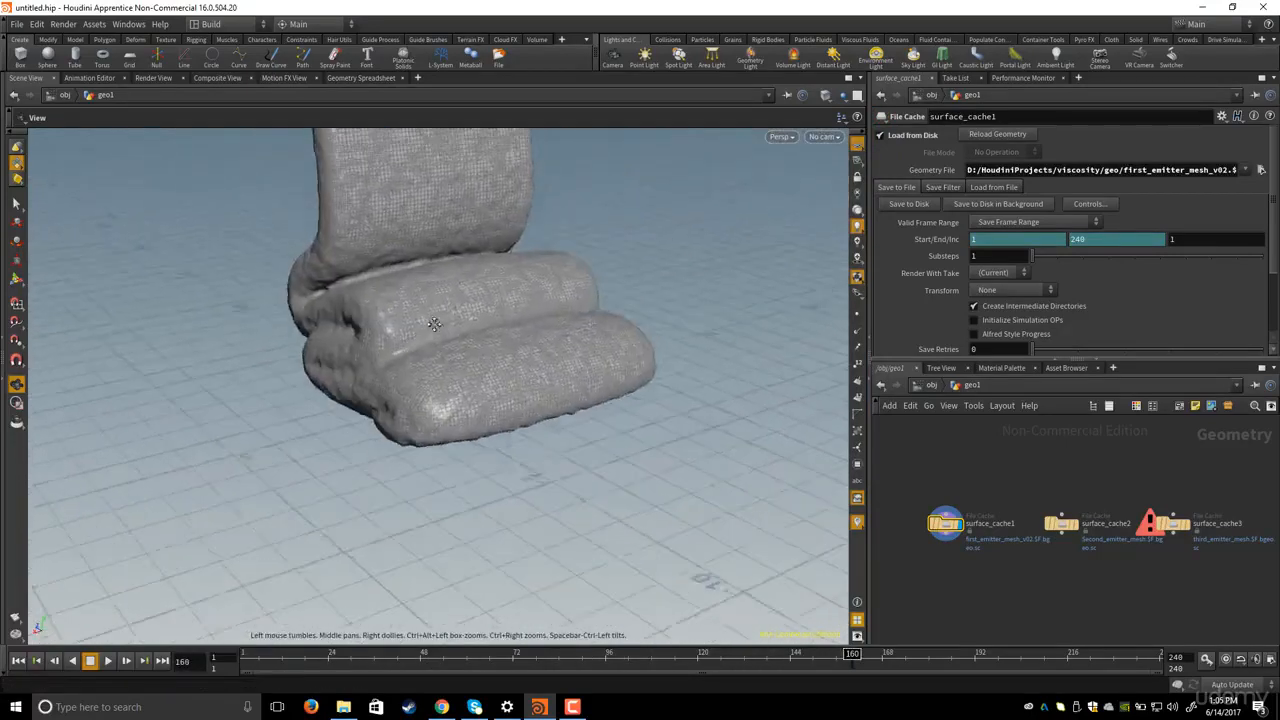
left_click_drag(434, 324, 446, 350)
scroll(1055, 472, "up", 1)
- Display surface_cache2, browse its geometry file to D:/HoudiniProjects/viscosity/, and bookmark that folder in the file chooser
left_click_drag(1040, 482, 1097, 566)
left_click(1085, 521)
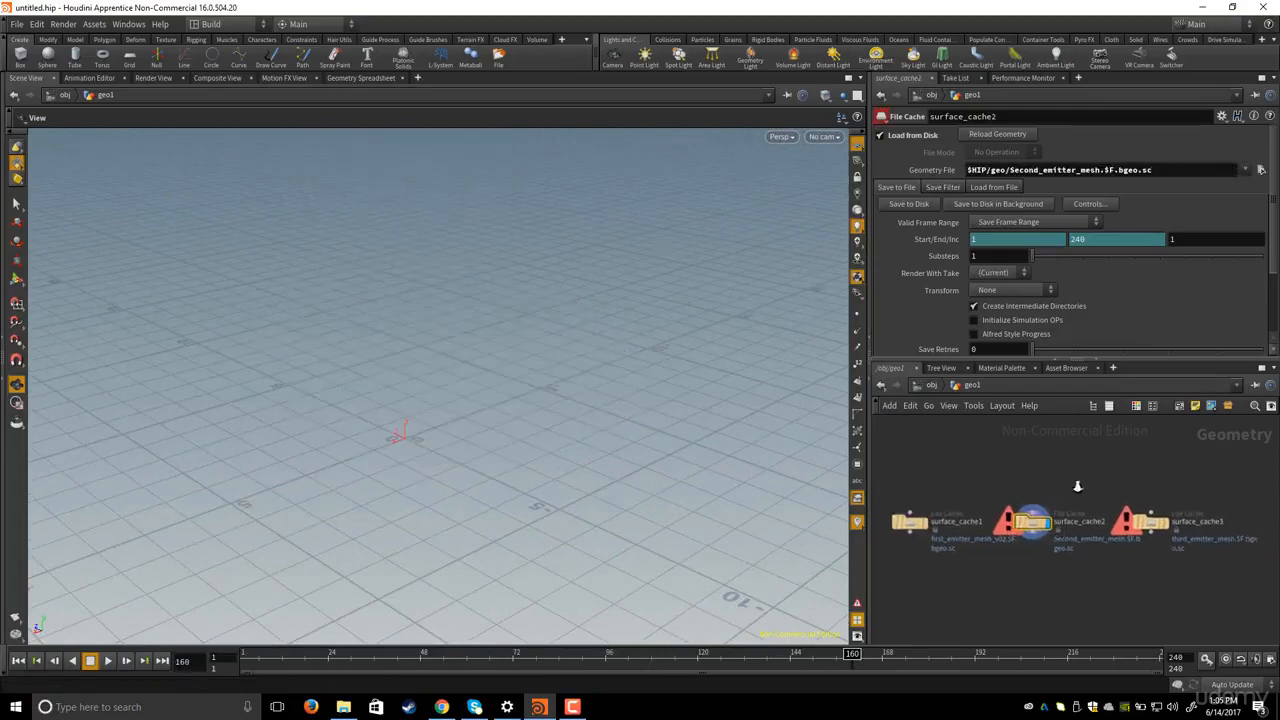
scroll(1077, 487, "up", 2)
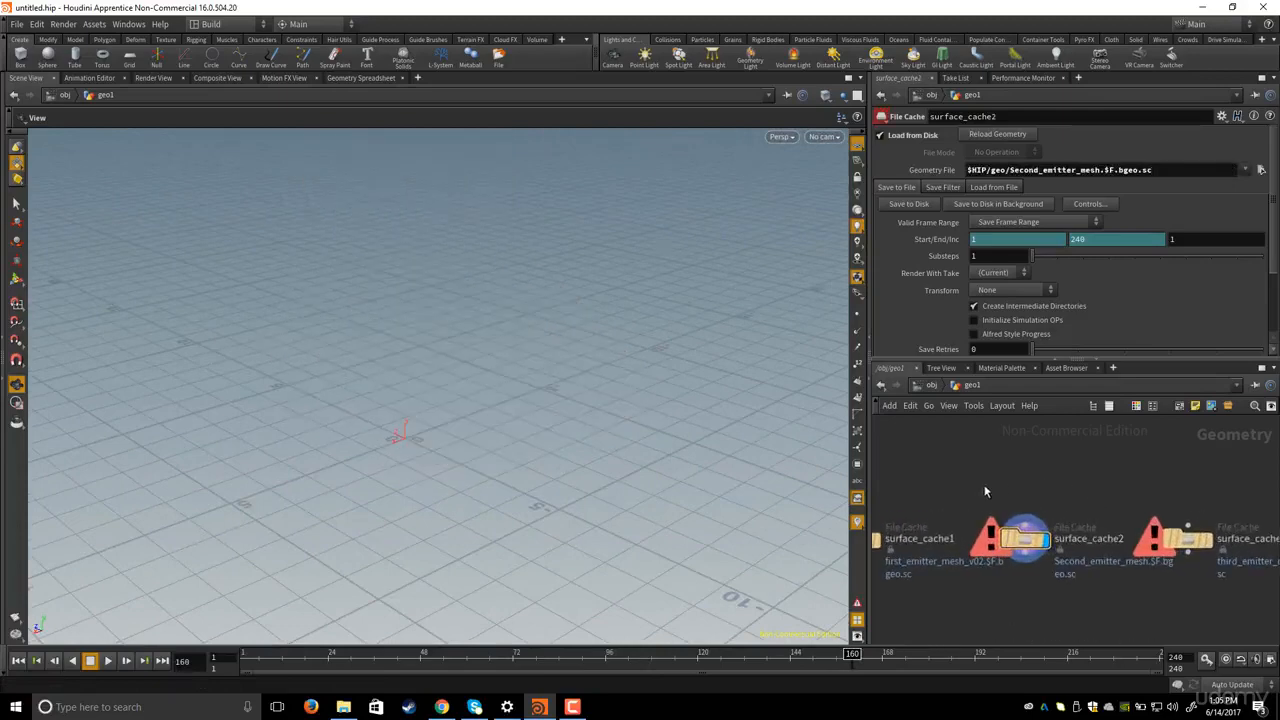
left_click(1260, 170)
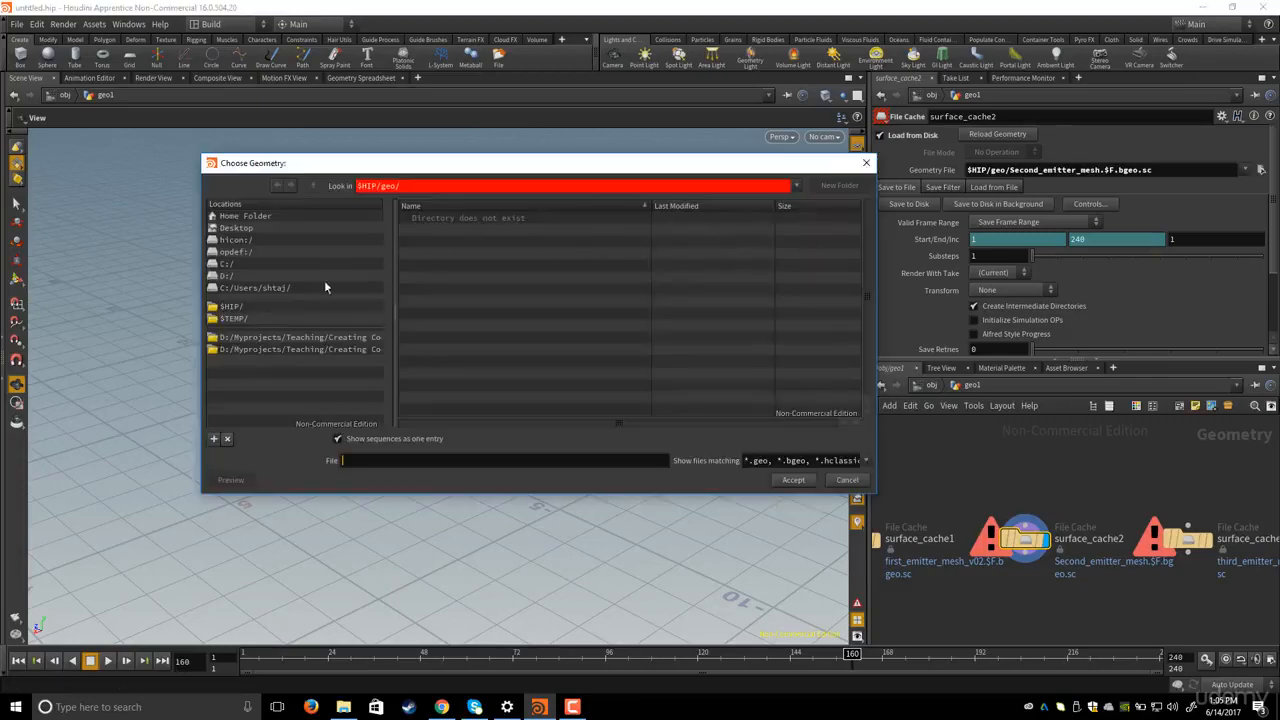
left_click(240, 276)
double_click(438, 266)
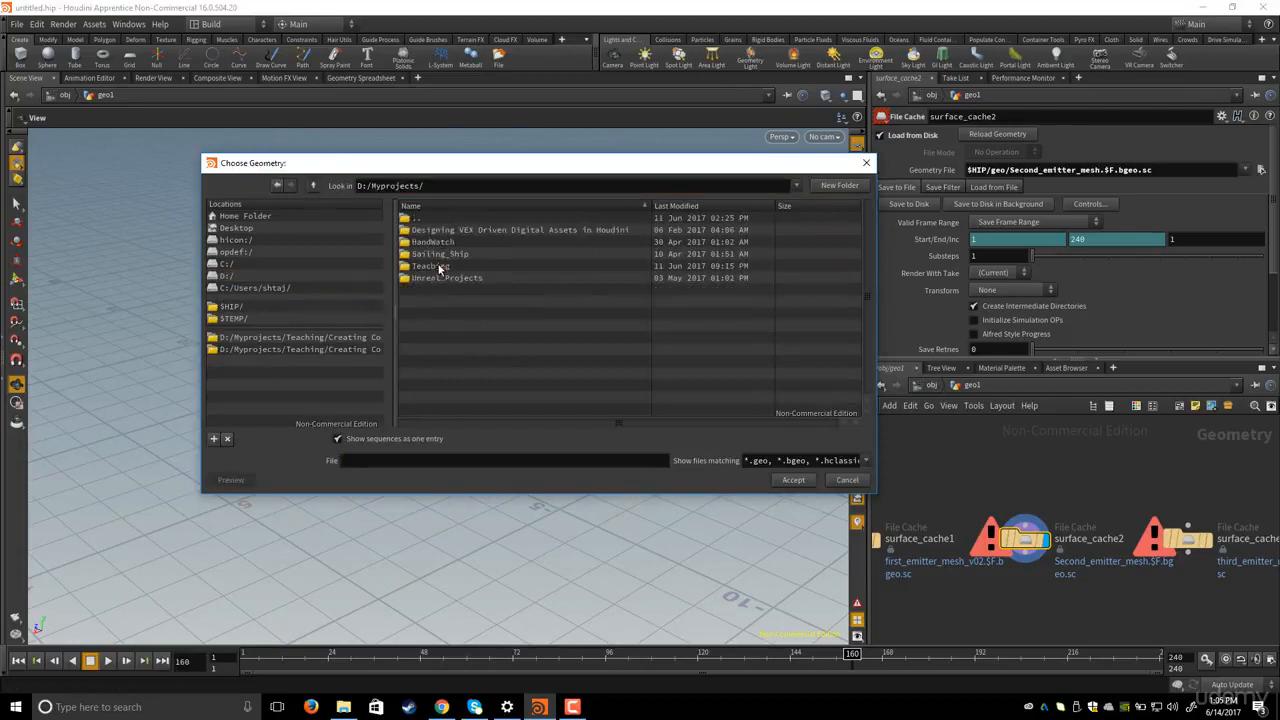
left_click(313, 185)
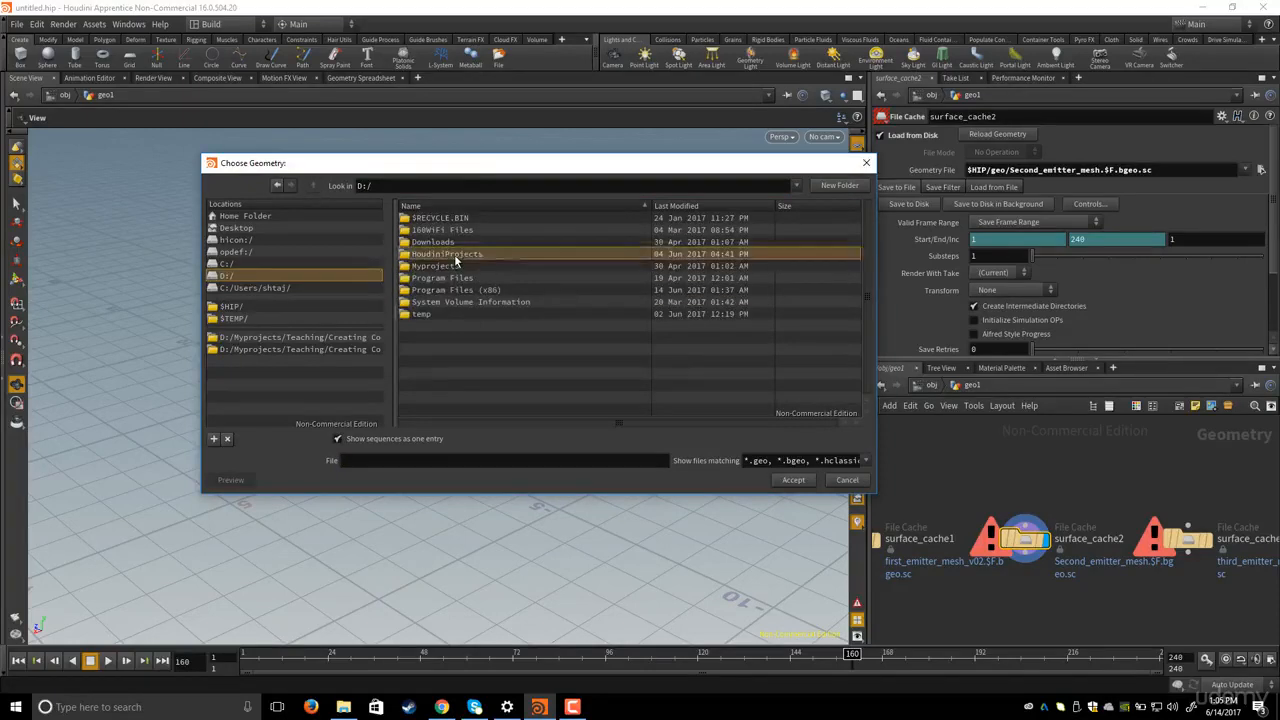
double_click(430, 252)
double_click(418, 242)
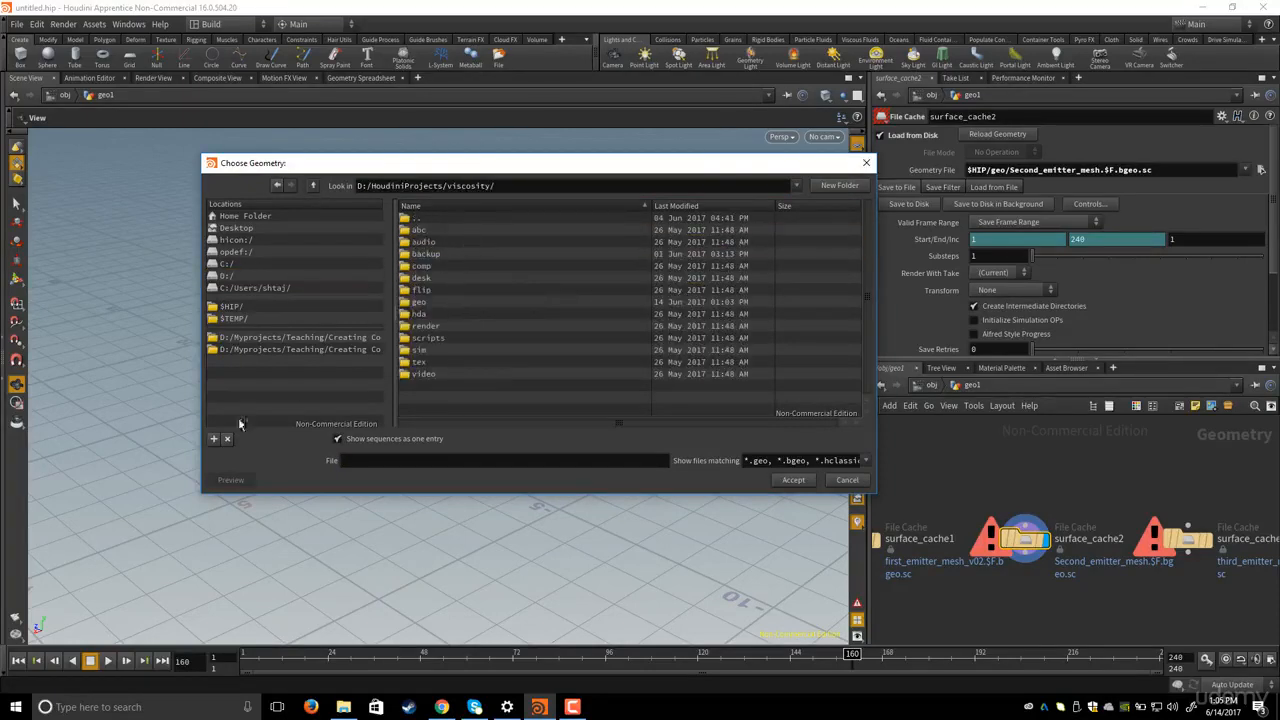
left_click(213, 439)
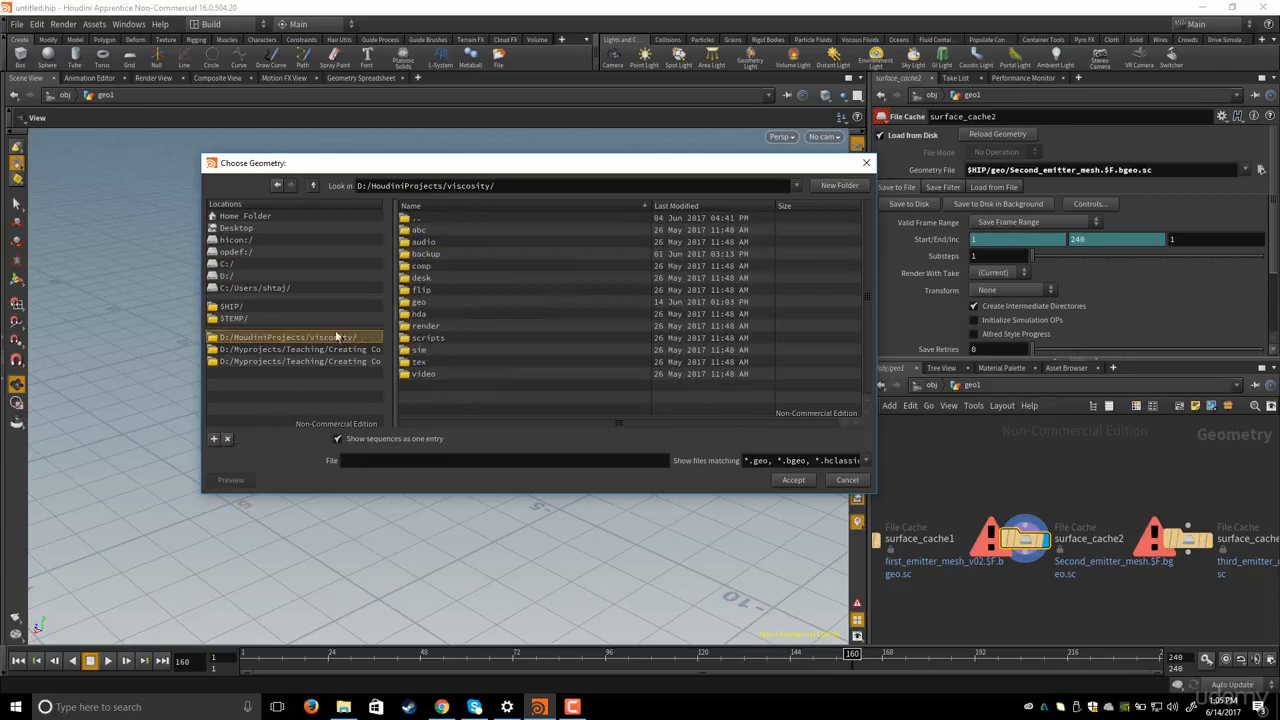
- Choose the Second_emitter_mesh.$F.bgeo.sc sequence from the geo folder as surface_cache2's geometry file
double_click(419, 303)
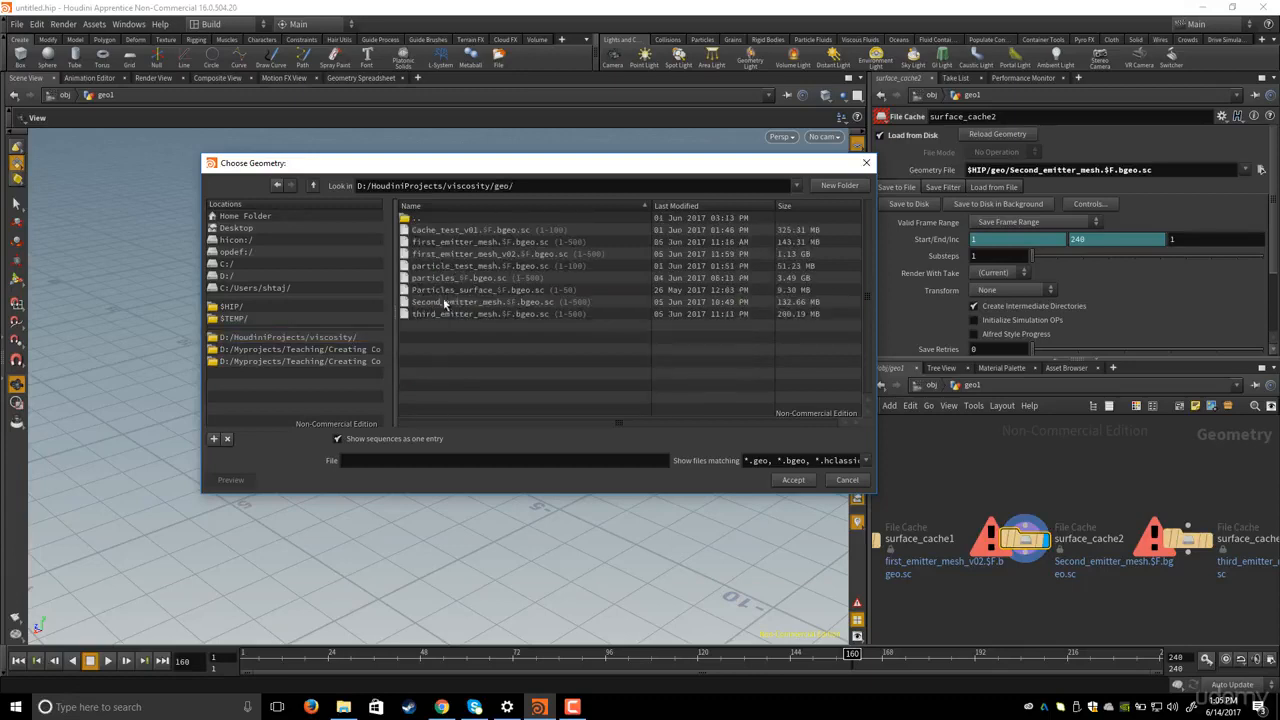
left_click(445, 303)
left_click(791, 481)
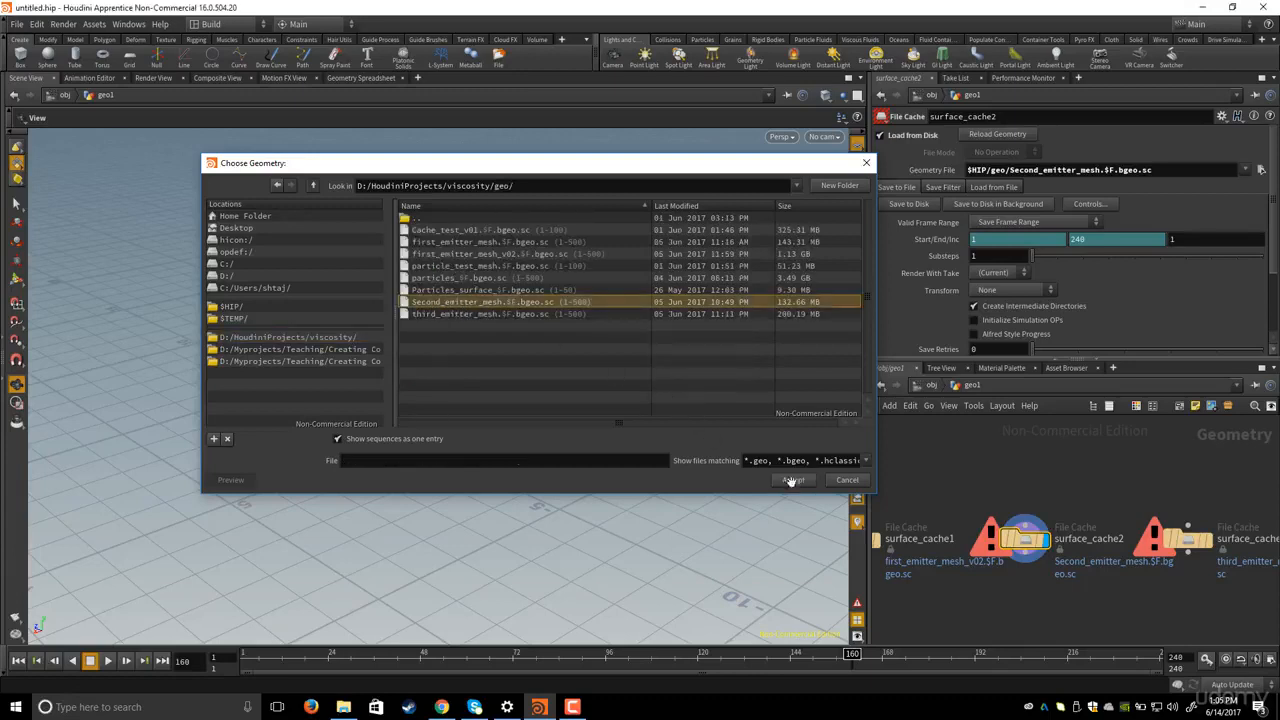
- Display surface_cache3 and set its geometry file to third_emitter_mesh.$F.bgeo.sc in D:/HoudiniProjects/viscosity/geo/
middle_click_drag(1110, 465, 1030, 459)
left_click_drag(1031, 458, 1186, 610)
left_click(1131, 538)
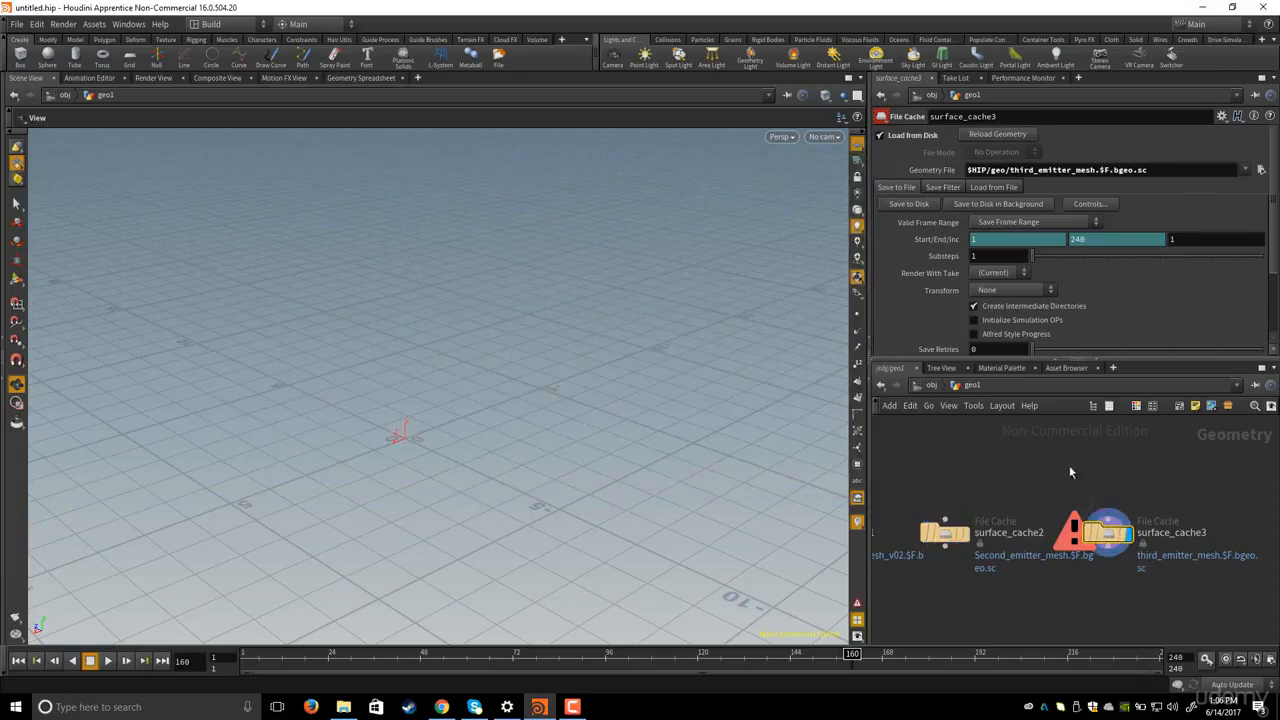
left_click(1260, 171)
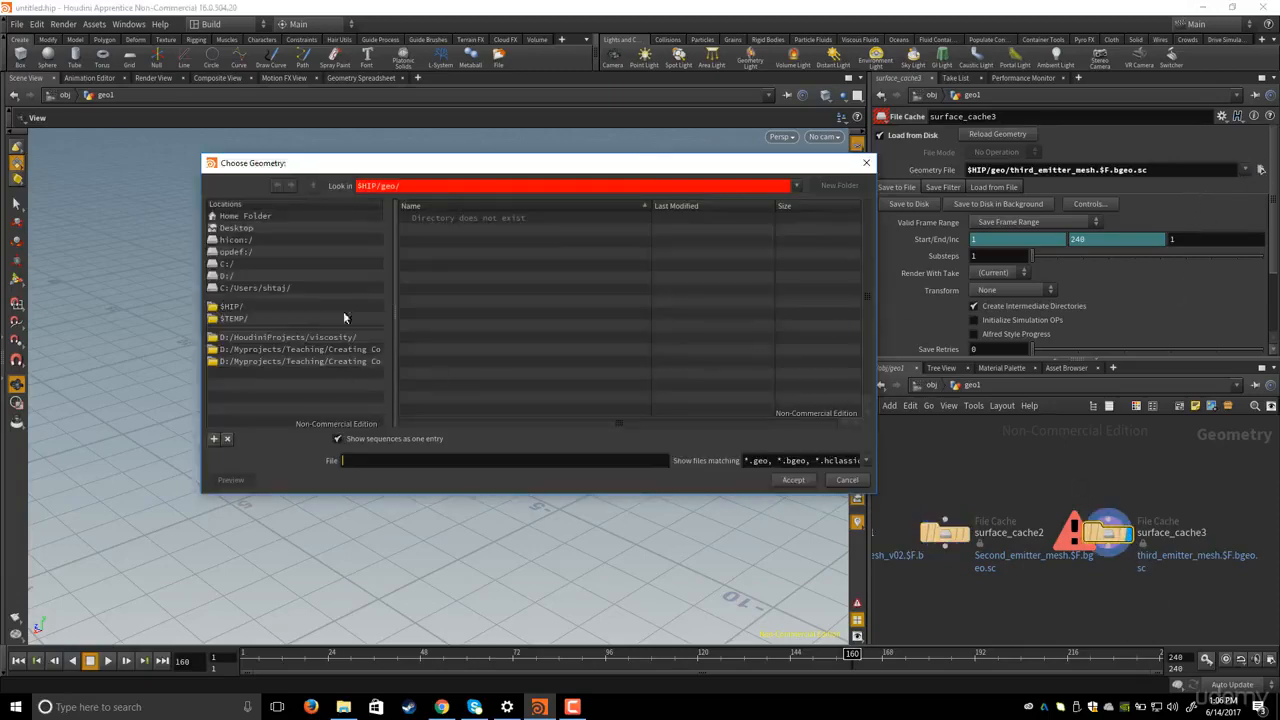
left_click(300, 338)
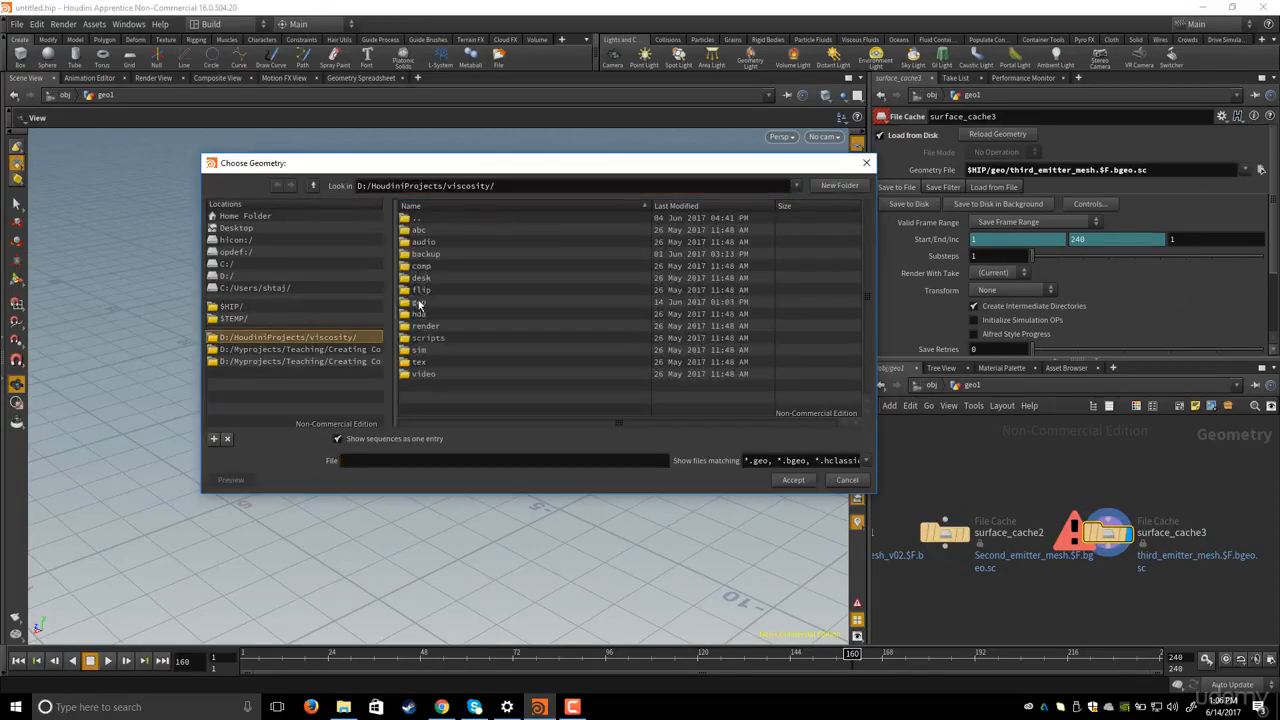
double_click(418, 302)
double_click(474, 314)
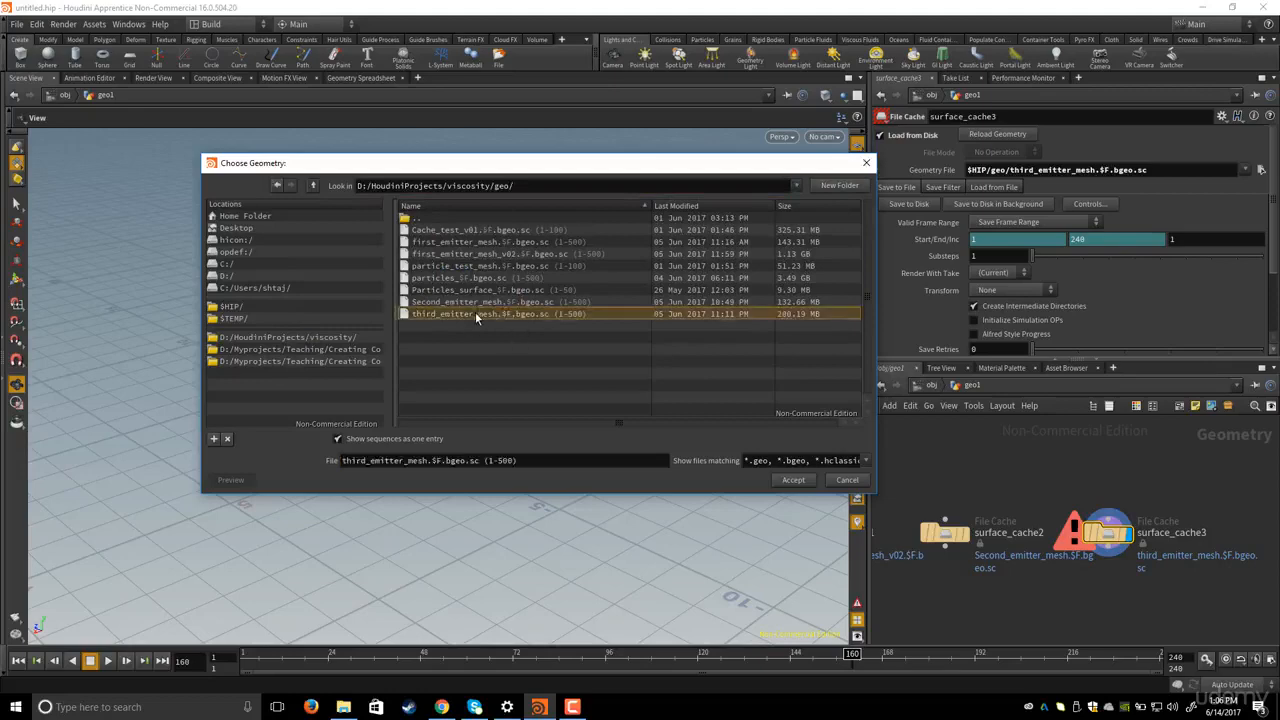
scroll(503, 361, "down", 3)
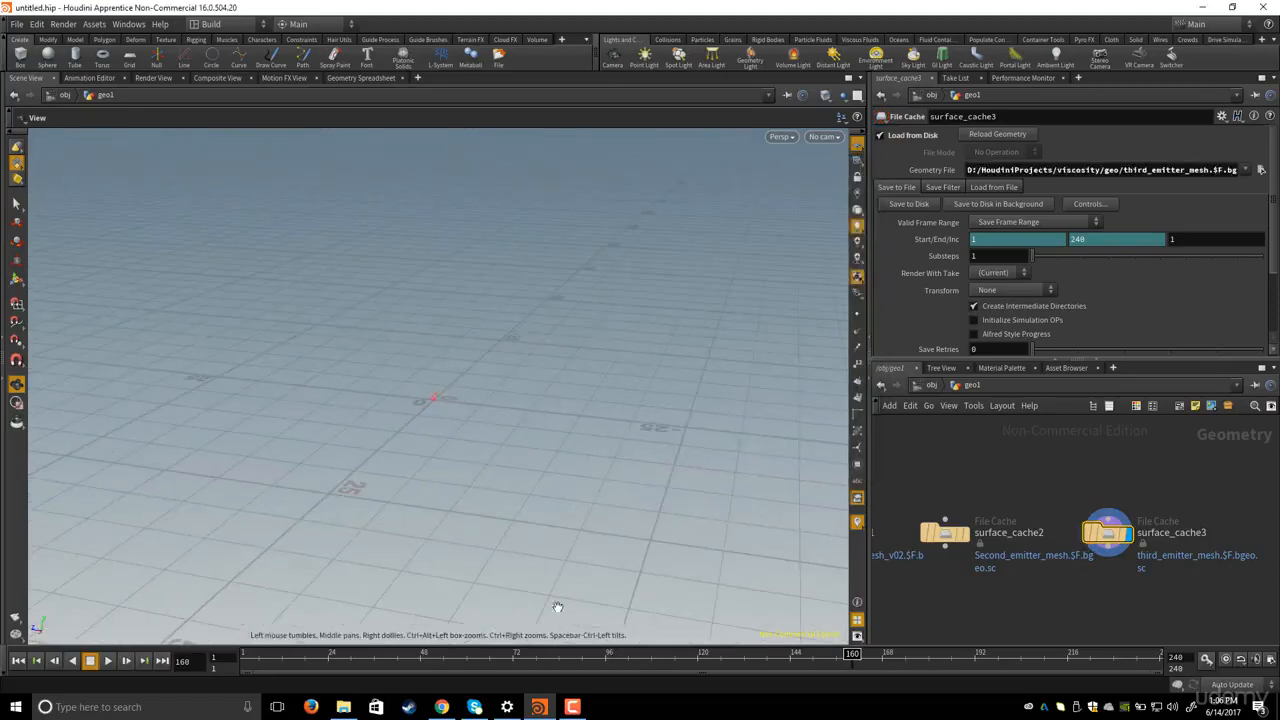
- Add a Merge node and place it below surface_cache2
scroll(1045, 580, "down", 3)
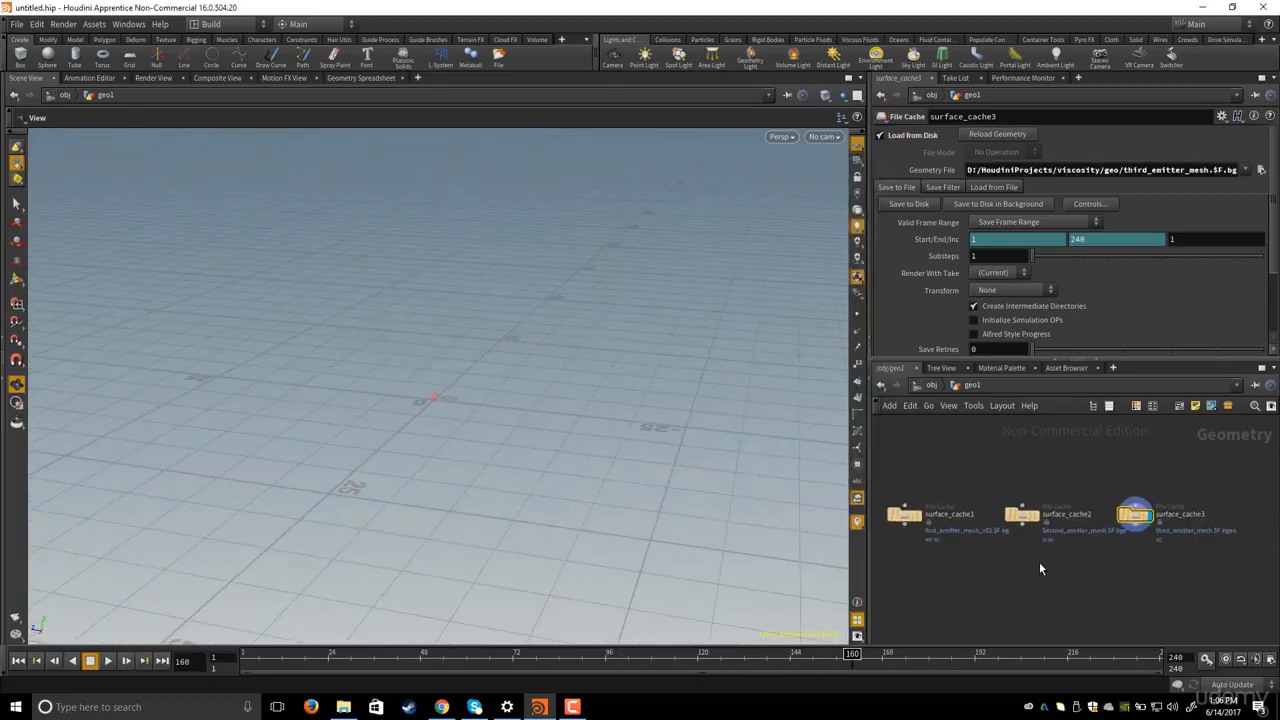
key("Tab")
type("merge")
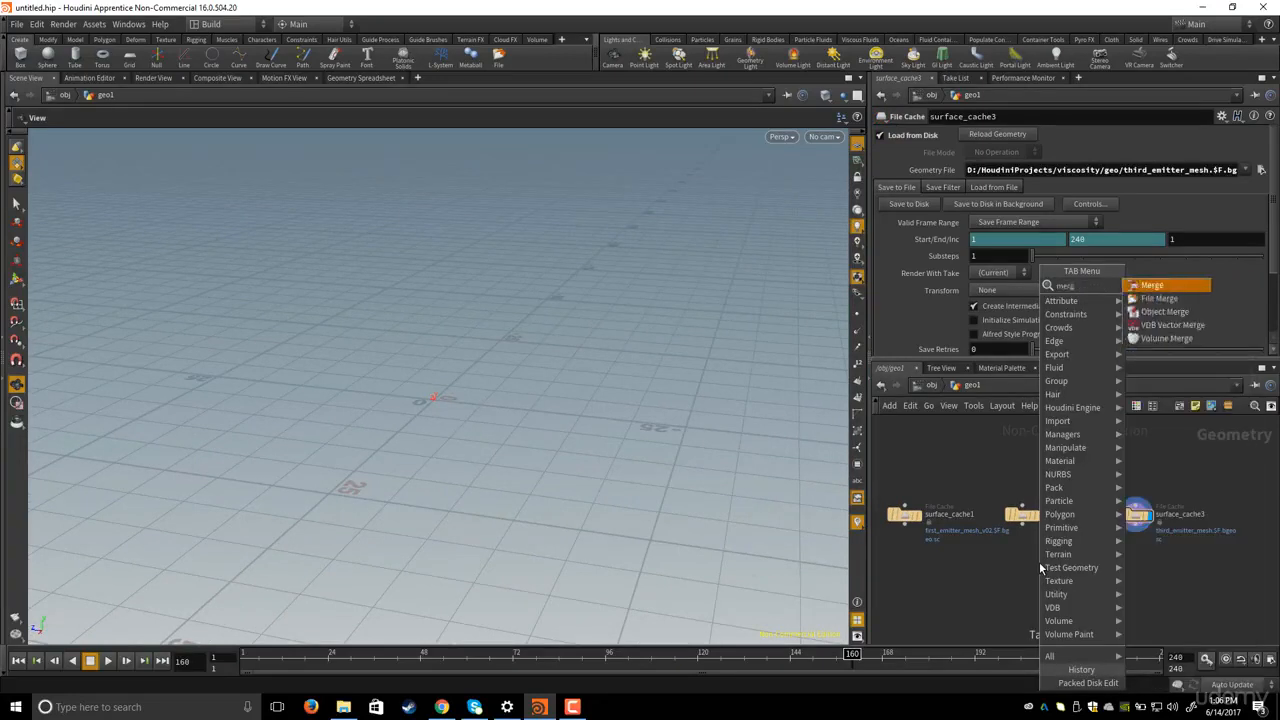
key("Return")
left_click_drag(1040, 564, 1022, 593)
middle_click_drag(1012, 568, 1045, 565)
- Connect all three surface_cache nodes to the Merge node and display the merged result
left_click_drag(901, 473, 1245, 612)
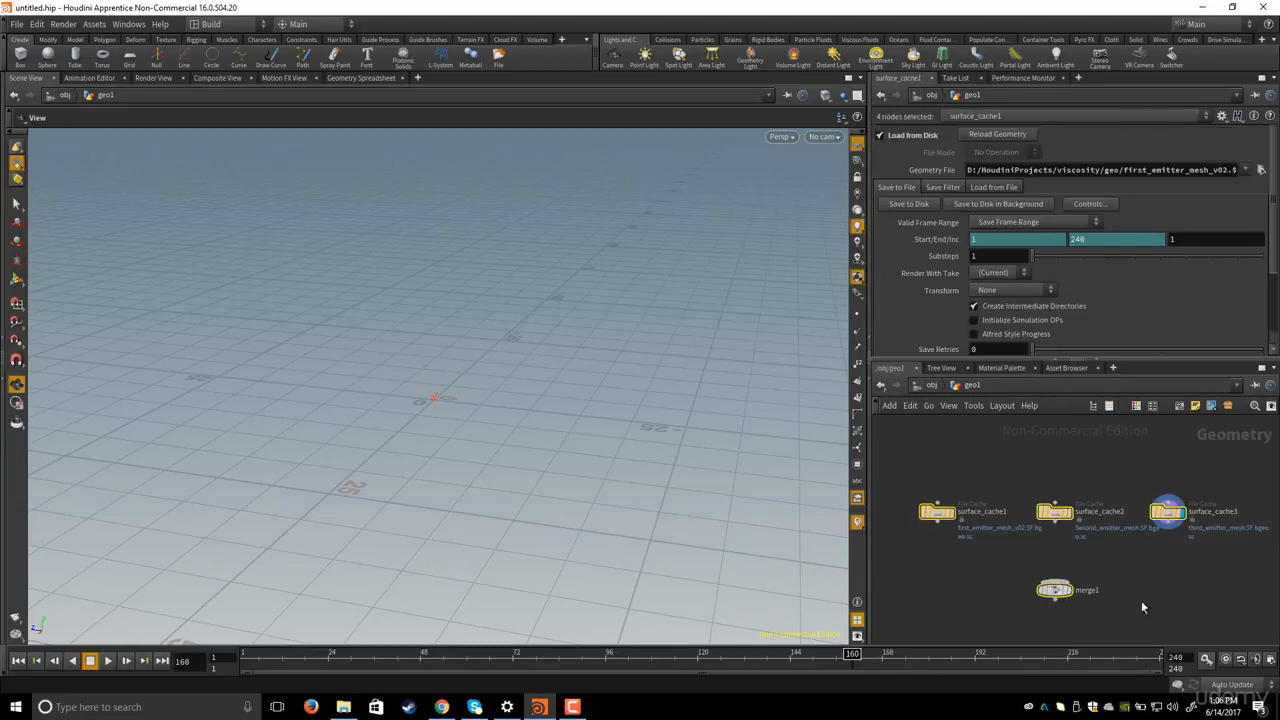
left_click(1142, 602)
left_click_drag(920, 481, 1255, 563)
left_click_drag(1168, 526, 1095, 558)
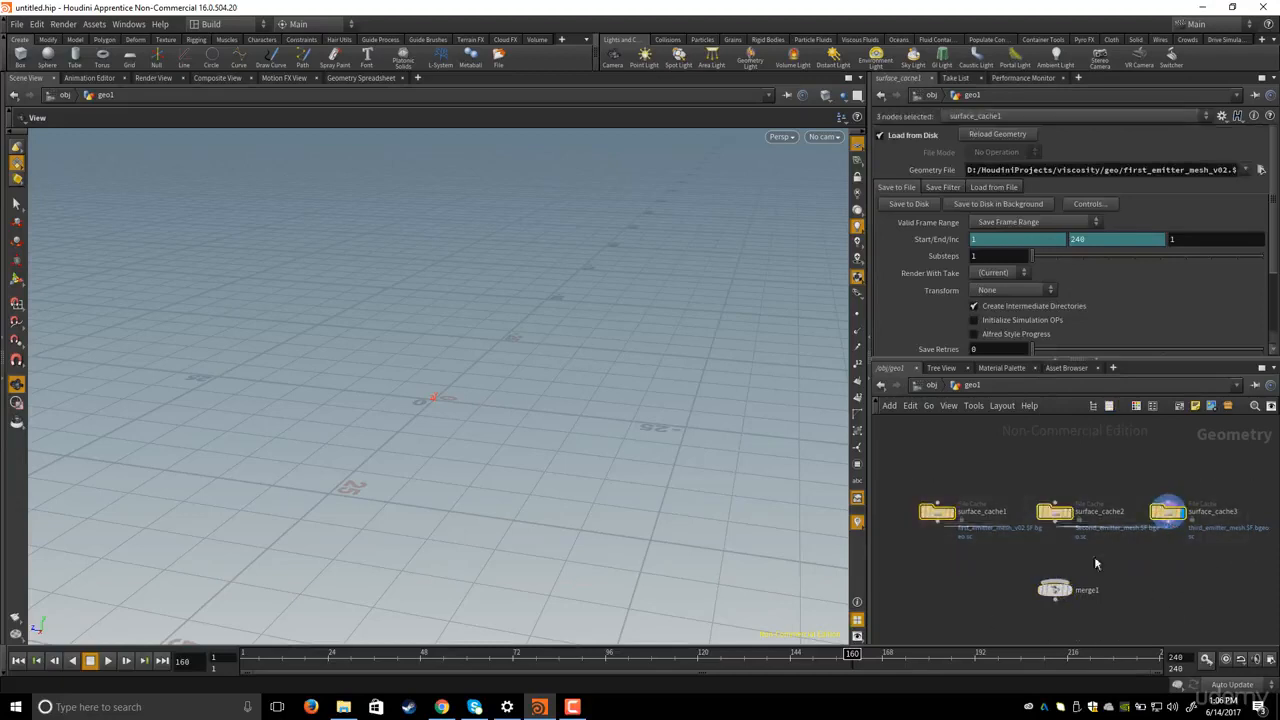
left_click(1090, 582)
middle_click_drag(1148, 594, 1180, 571)
scroll(1180, 571, "up", 2)
left_click(1179, 571)
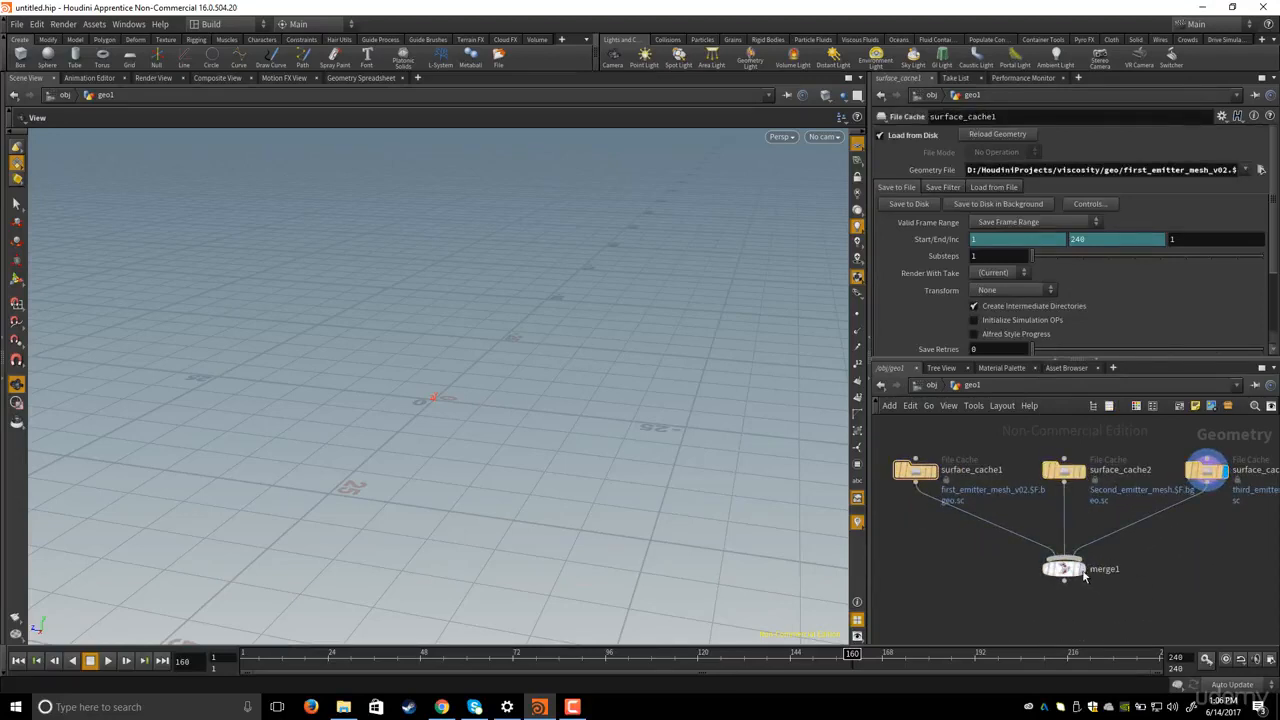
left_click(1081, 570)
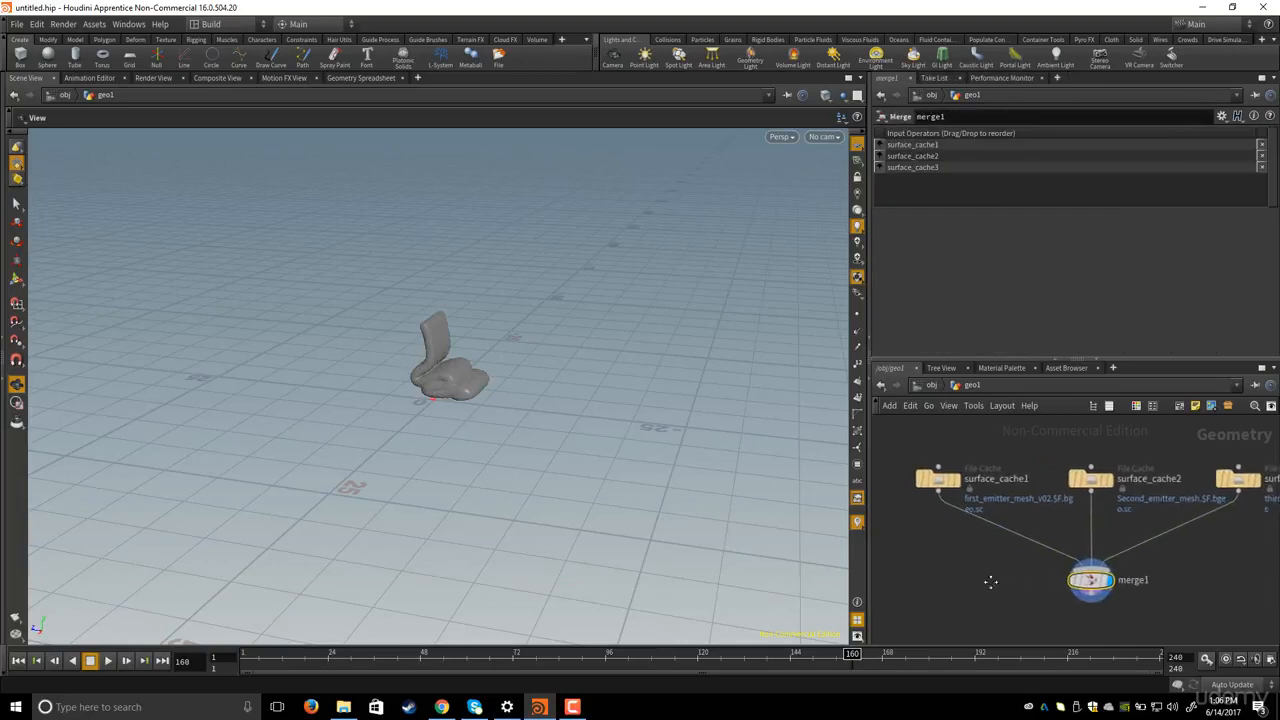
- Insert a Material node between surface_cache1 and the Merge node, aligned directly below surface_cache1
middle_click_drag(991, 582, 998, 583)
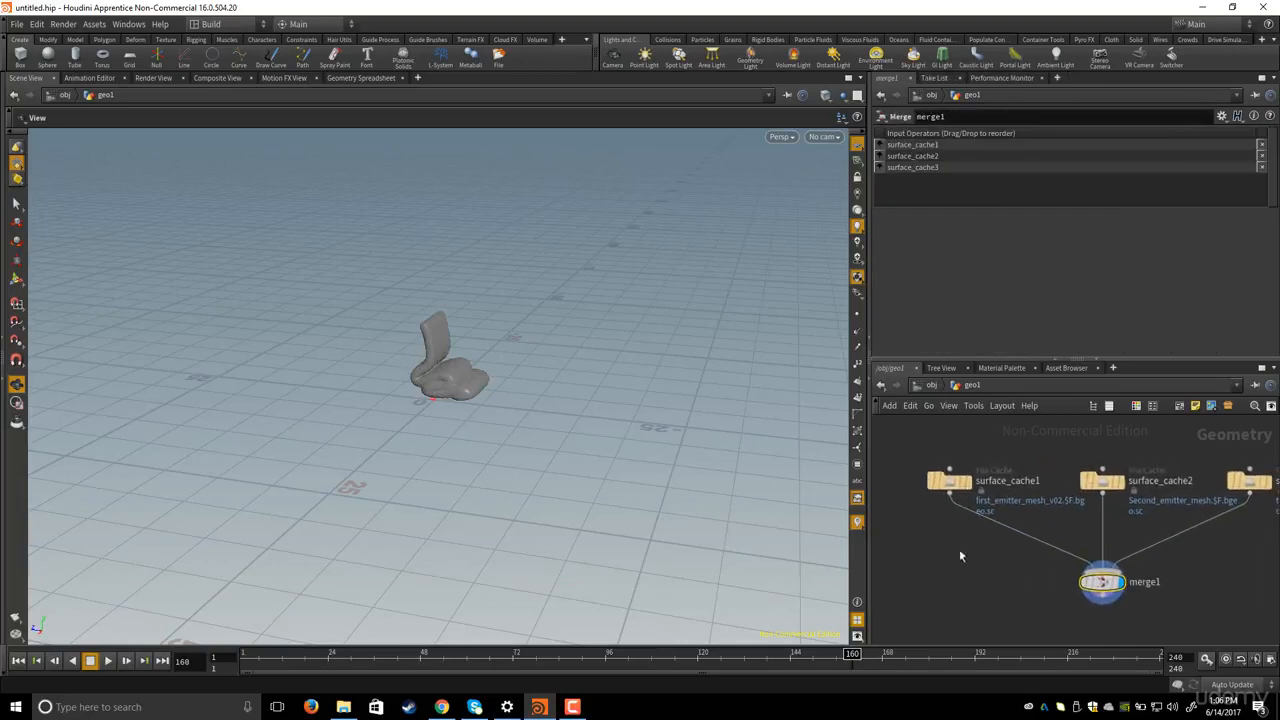
scroll(959, 556, "up", 3)
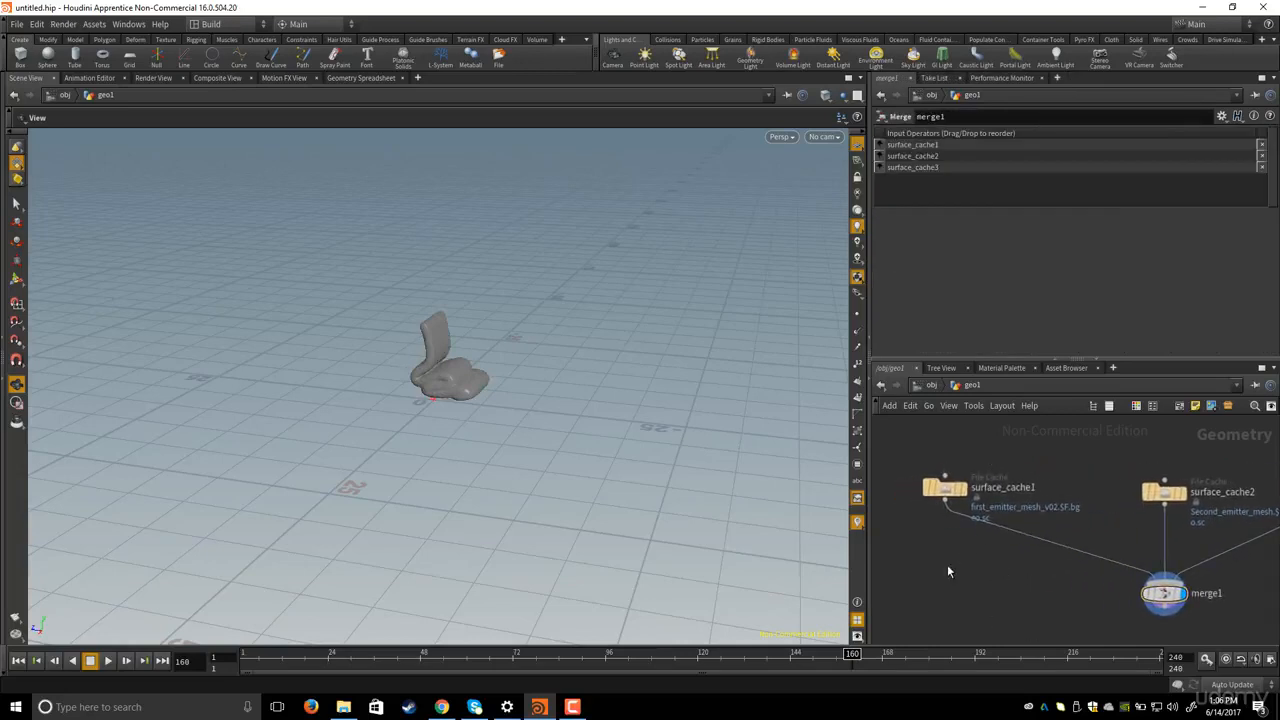
key("Tab")
type("mater")
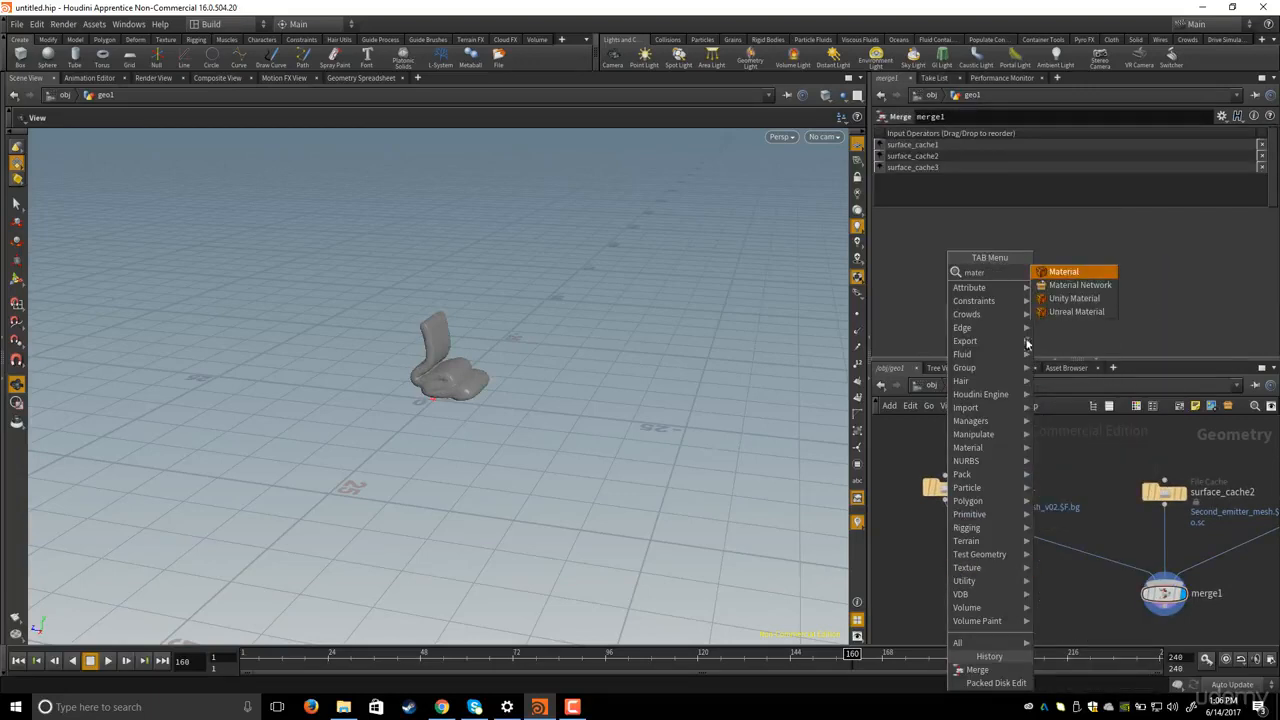
left_click(1064, 272)
left_click(996, 531)
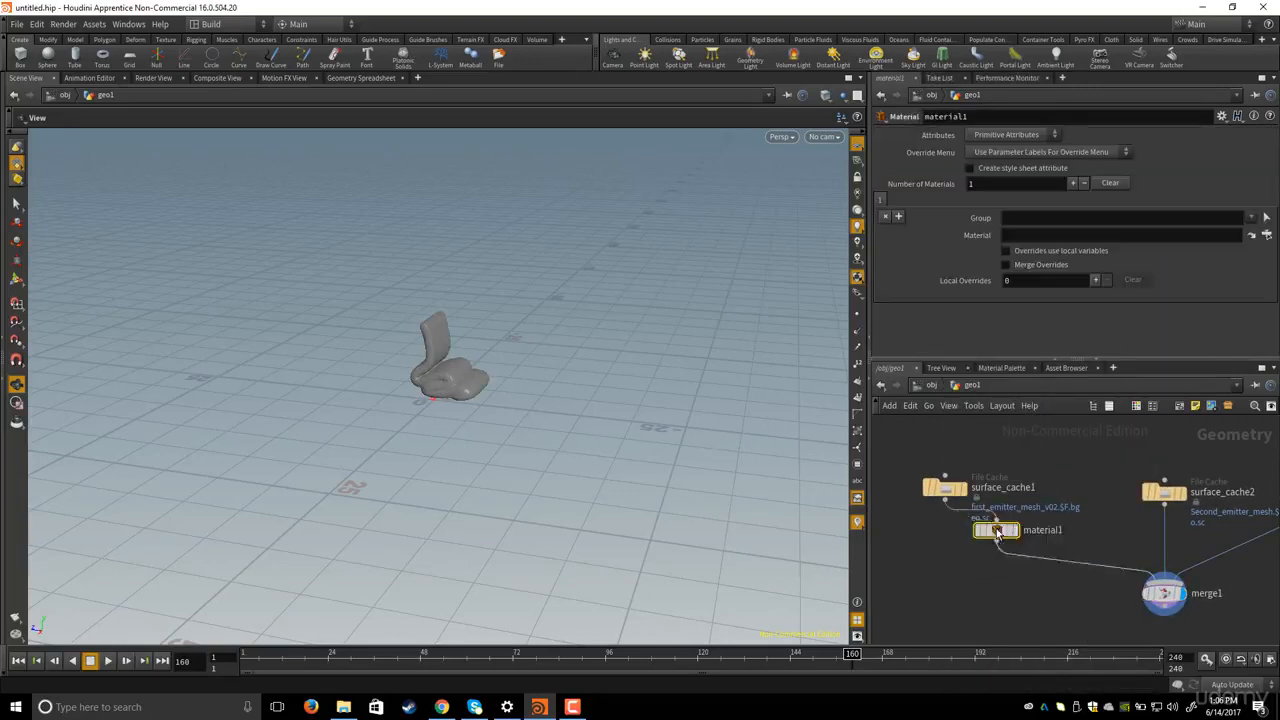
left_click_drag(996, 533, 945, 545)
middle_click_drag(1060, 536, 1000, 534)
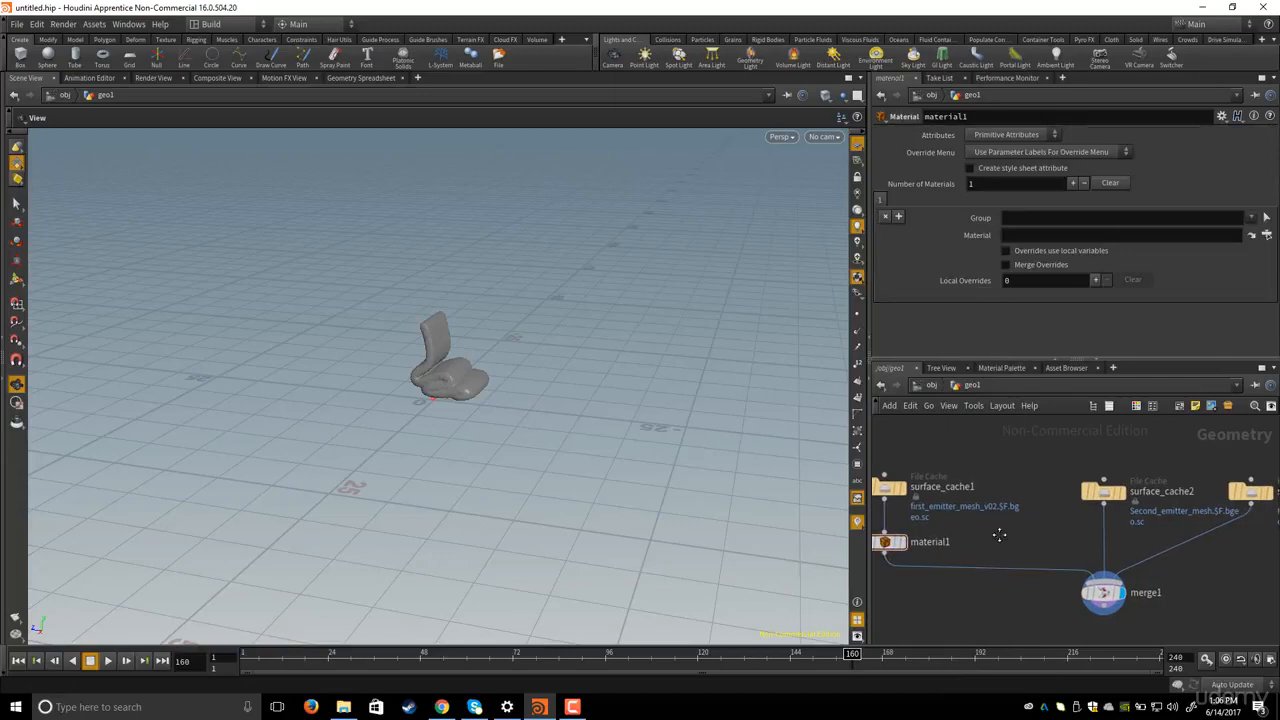
- Insert a second Material node on the wire between surface_cache2 and the Merge node
key("Tab")
type("mater")
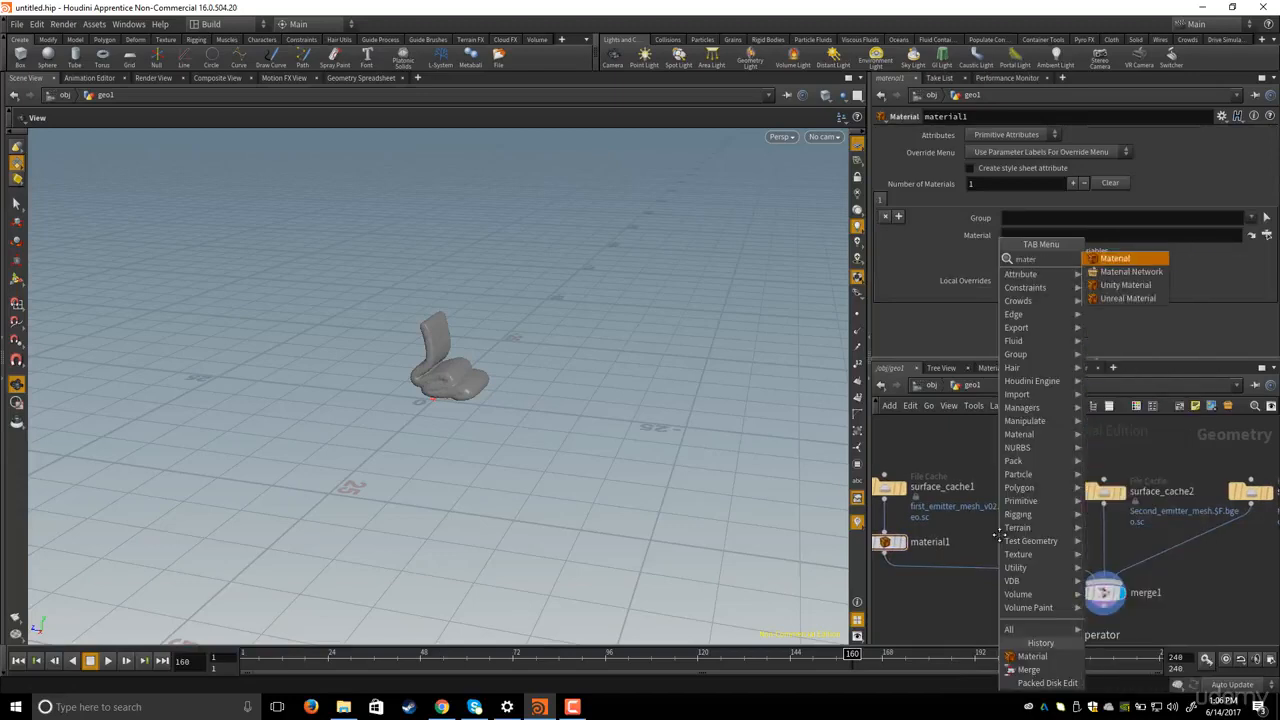
left_click(1114, 258)
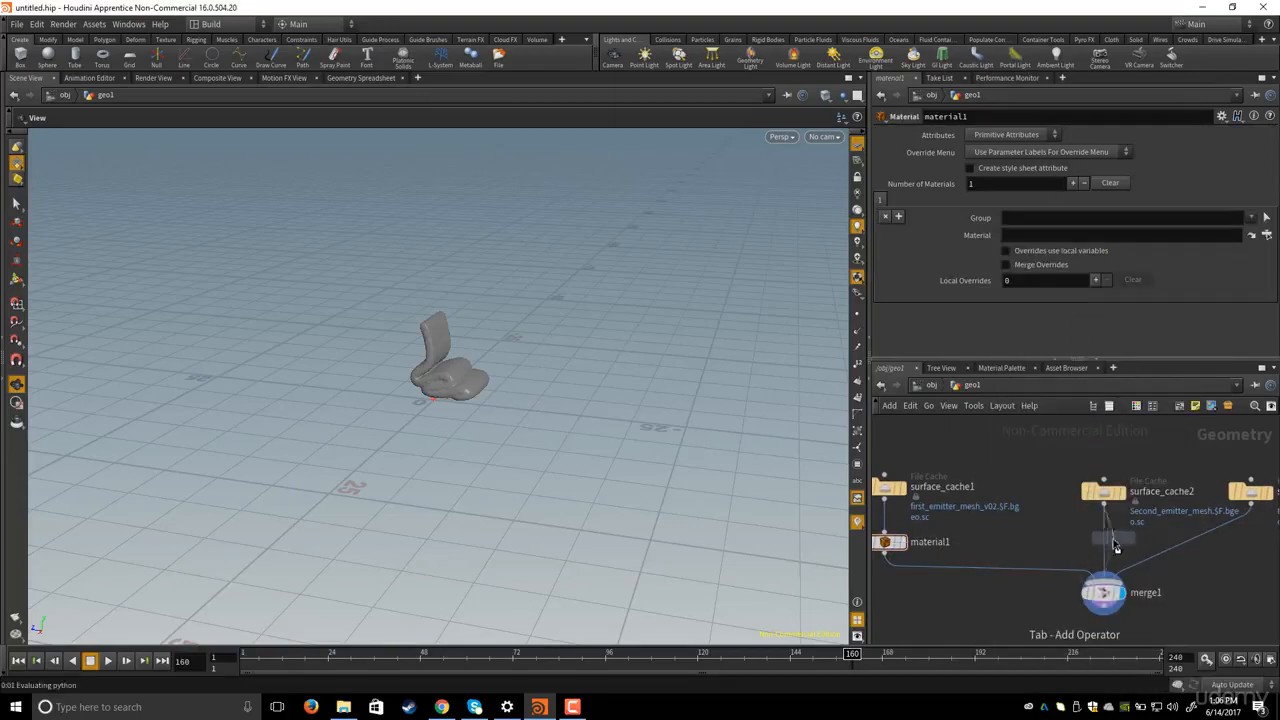
left_click(1105, 537)
- Insert a third Material node between surface_cache3 and the Merge node, aligned below surface_cache3
middle_click_drag(1215, 590, 1146, 590)
key("Tab")
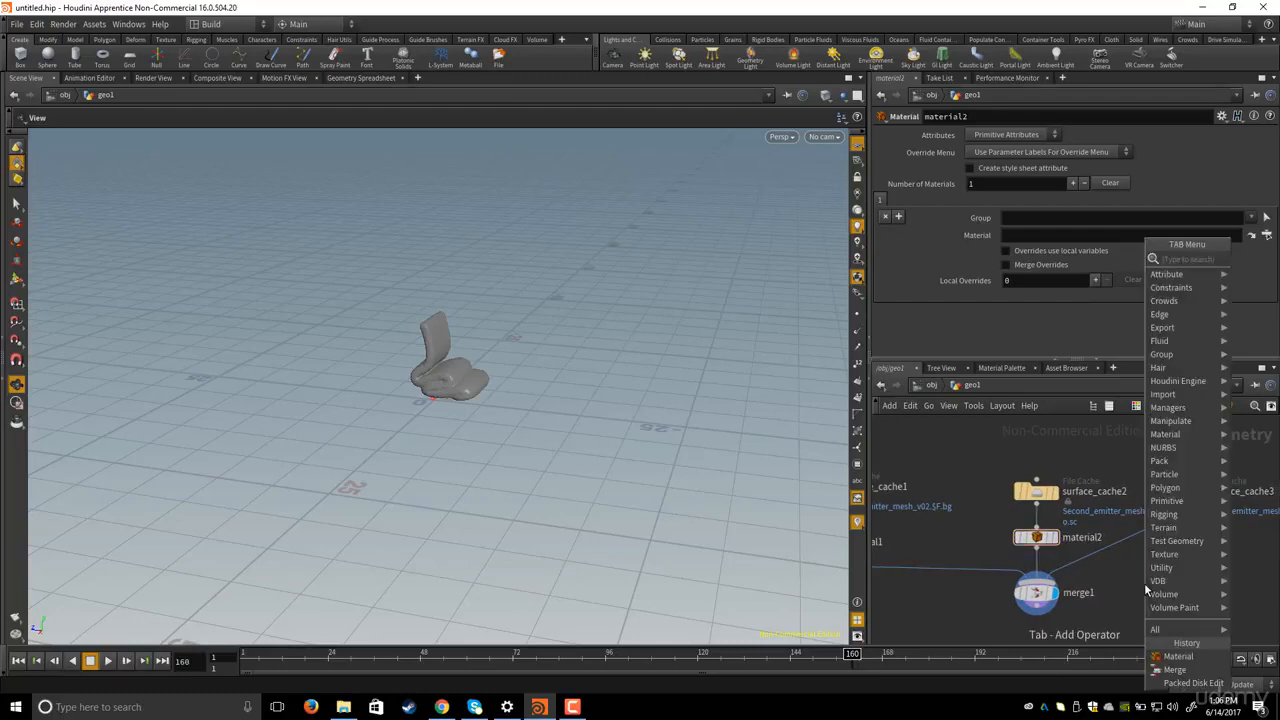
type("mater")
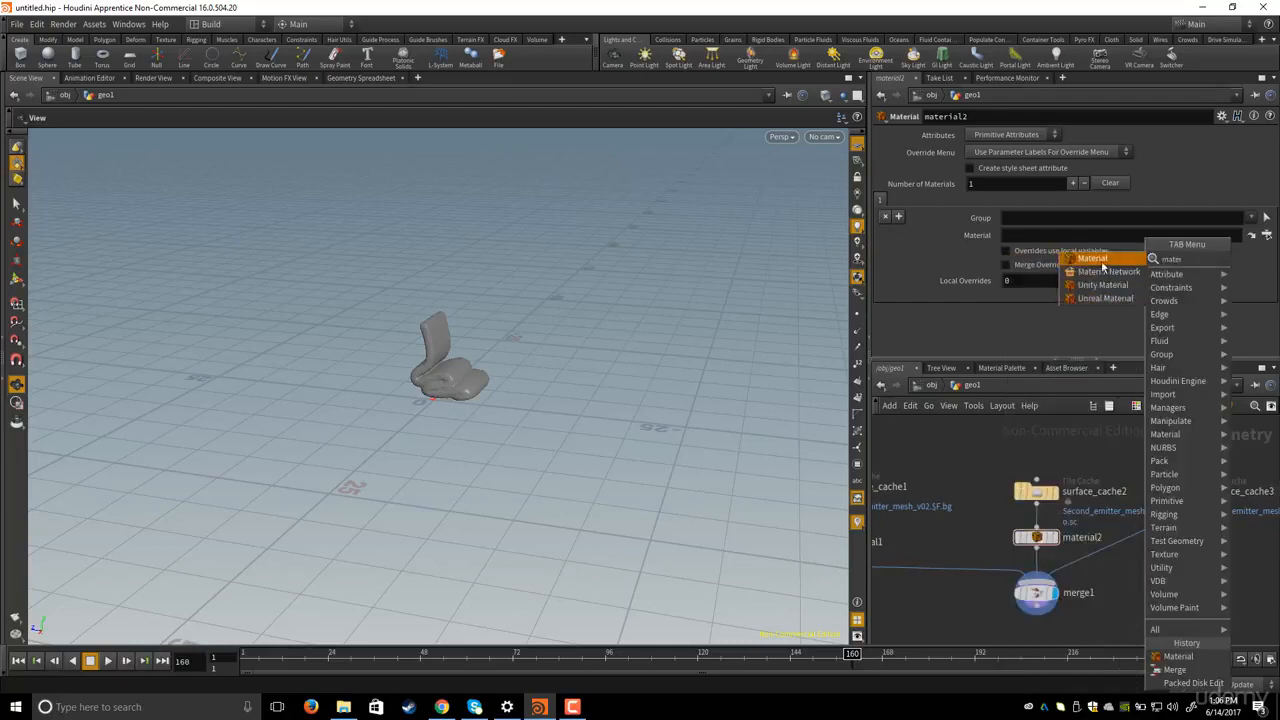
left_click(1095, 258)
left_click(1140, 533)
left_click_drag(1142, 539, 1187, 547)
- Tidy the network by moving the Merge node further below the three Material nodes
key("h")
middle_click_drag(1152, 524, 1156, 498)
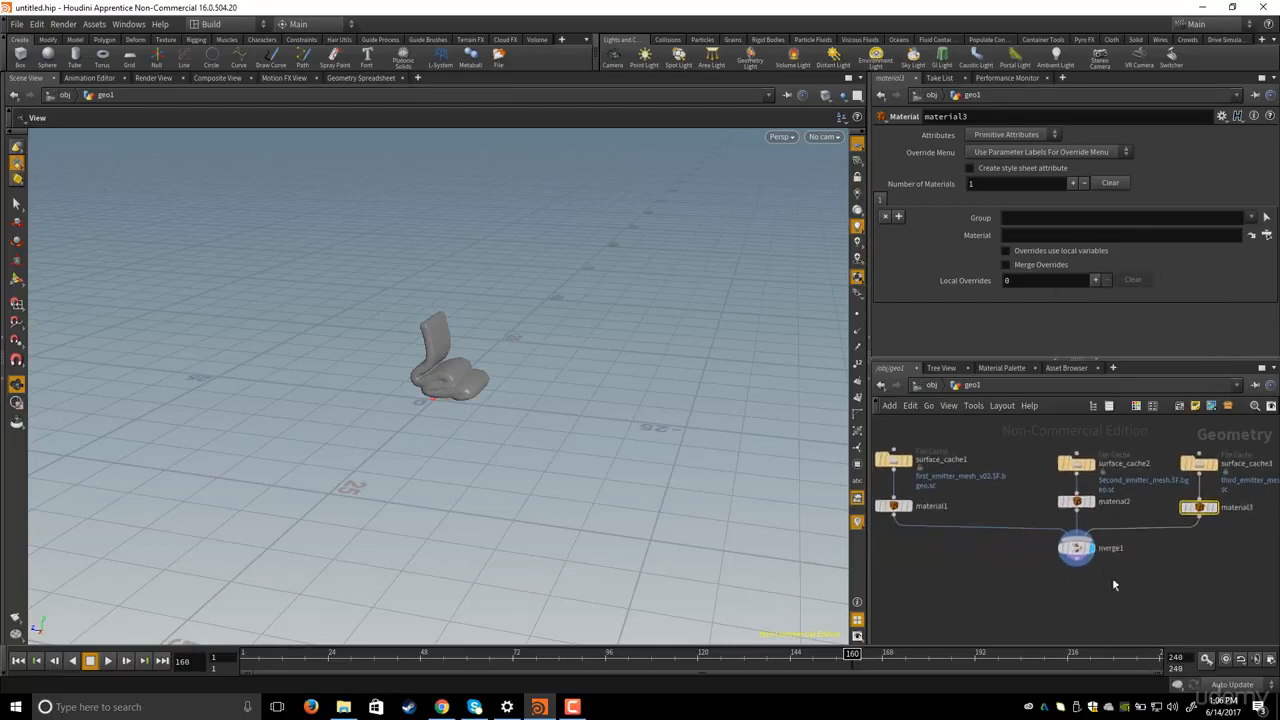
middle_click_drag(1113, 579, 1102, 592)
middle_click_drag(930, 513, 979, 506)
left_click_drag(893, 499, 1266, 538)
left_click_drag(1115, 553, 1115, 580)
left_click(1050, 598)
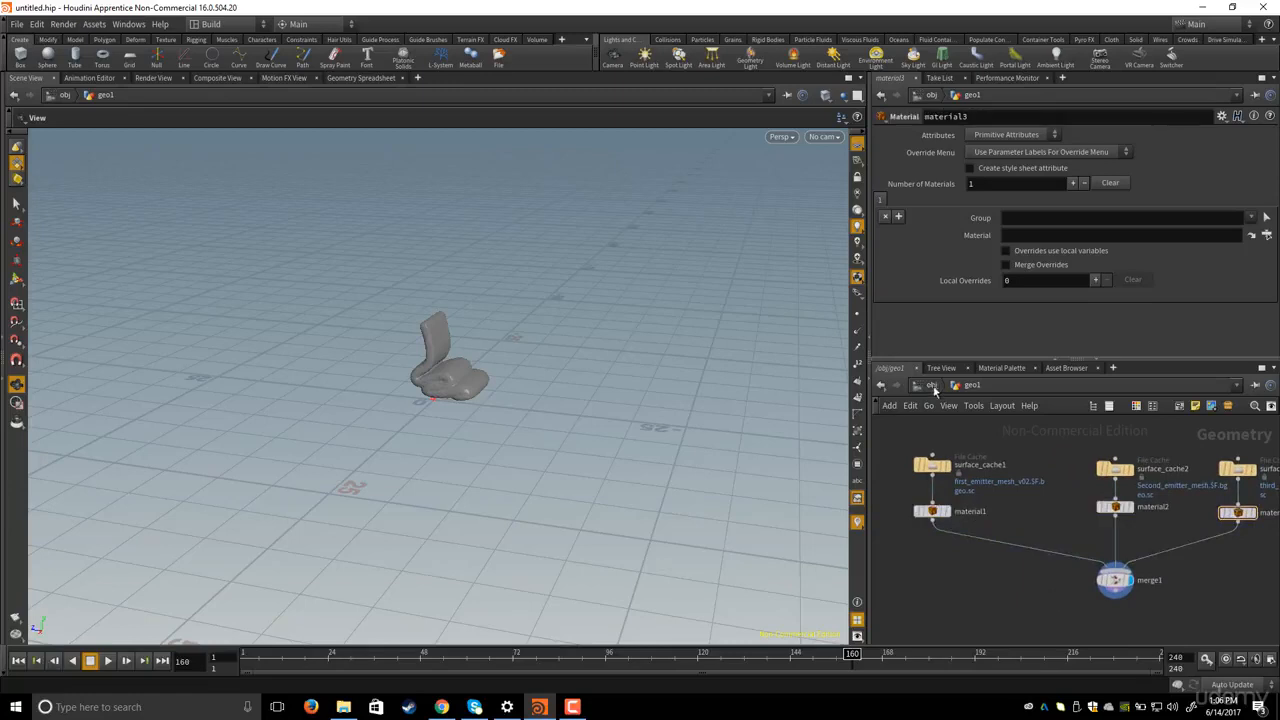
- Return to the object level and set the end frame to 500 in the Global Animation Options
left_click(927, 388)
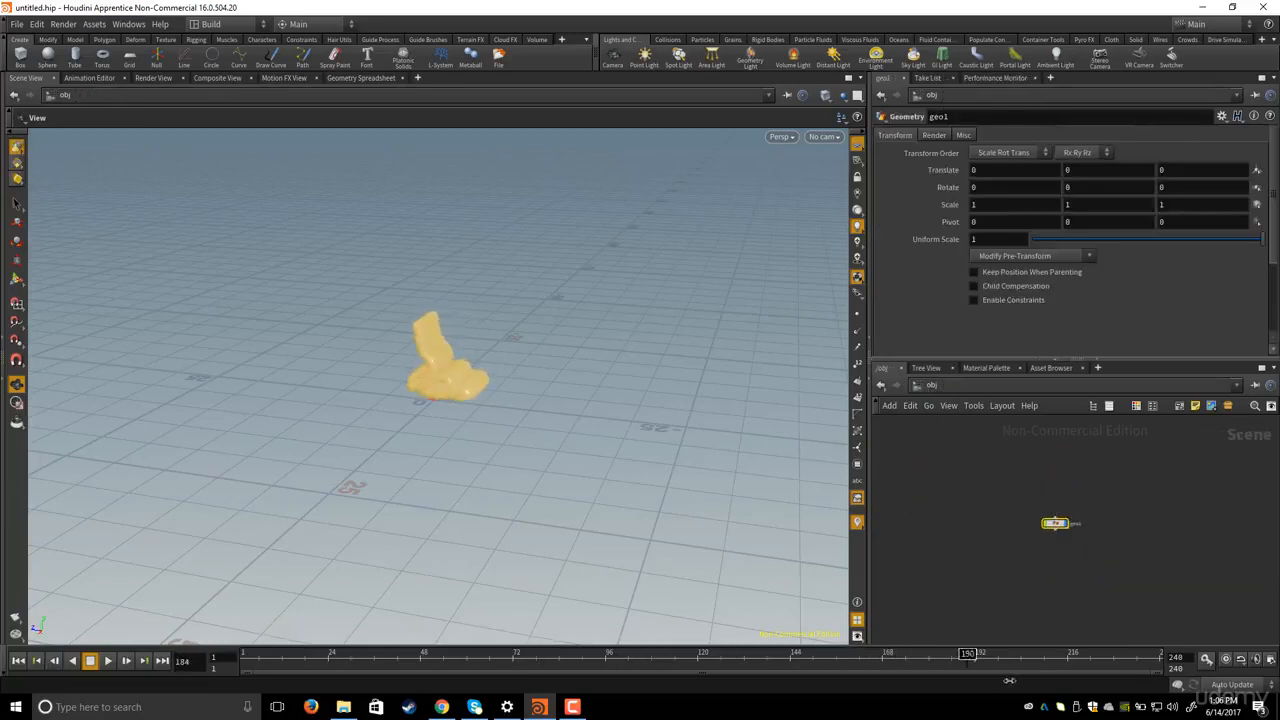
left_click(1270, 660)
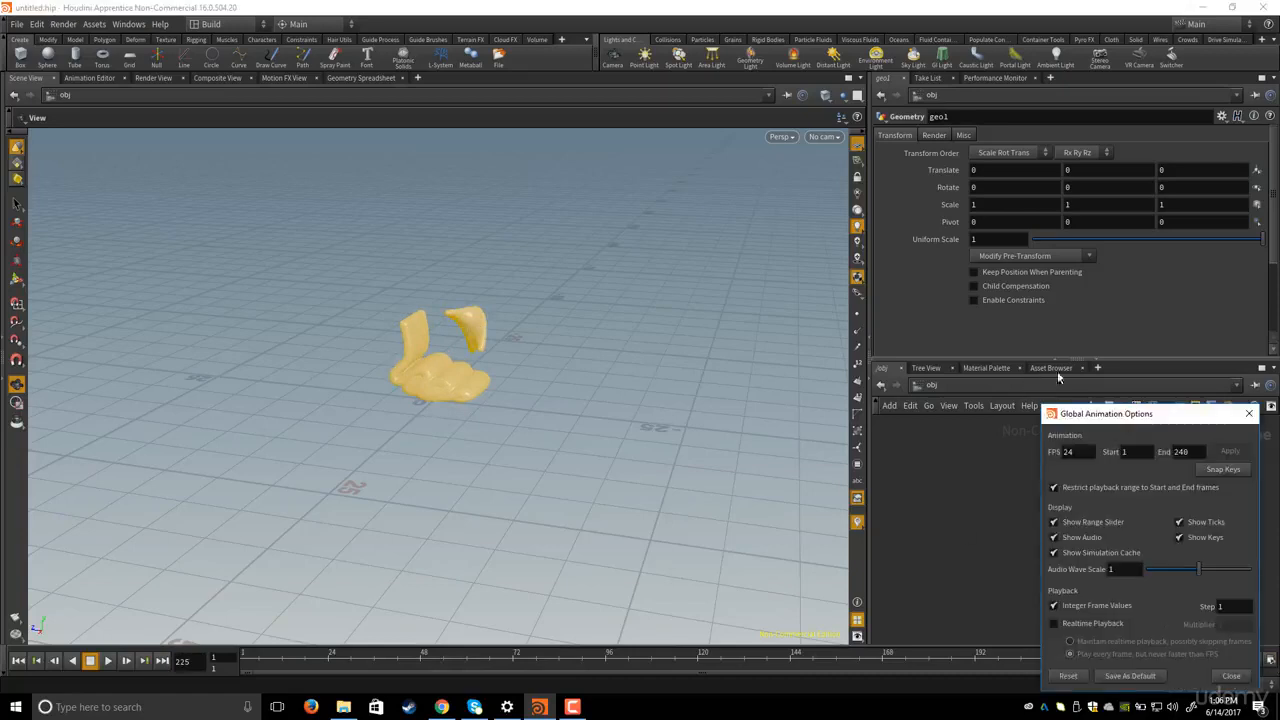
left_click_drag(1113, 417, 660, 264)
left_click_drag(744, 298, 722, 297)
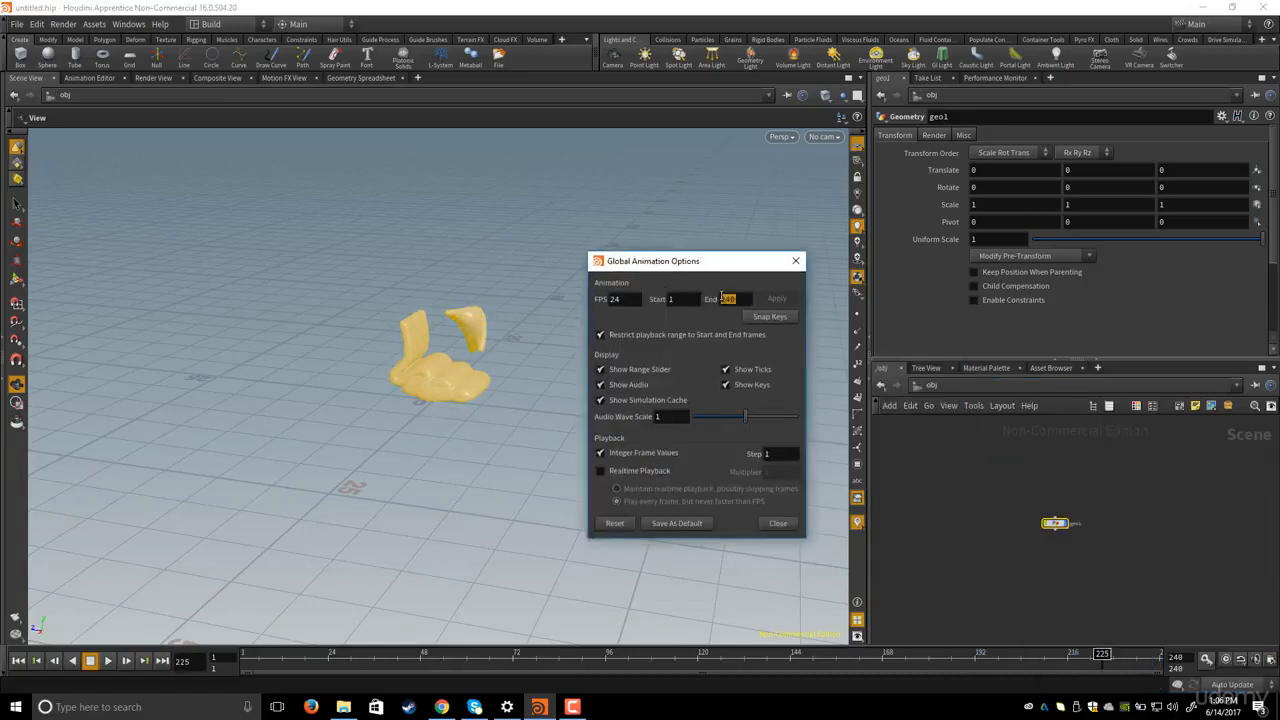
key("Return")
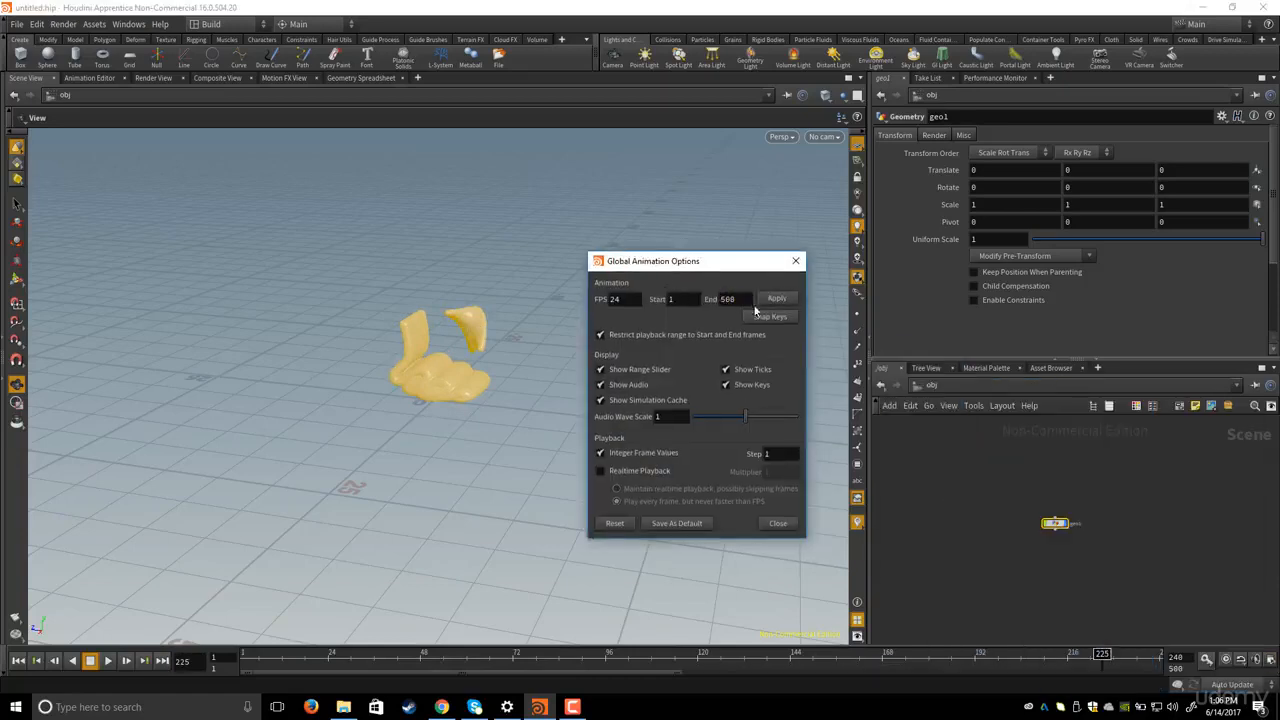
- Apply the 1 to 500 frame range, close the Global Animation Options and bring the fluid meshes into closer view
left_click(770, 299)
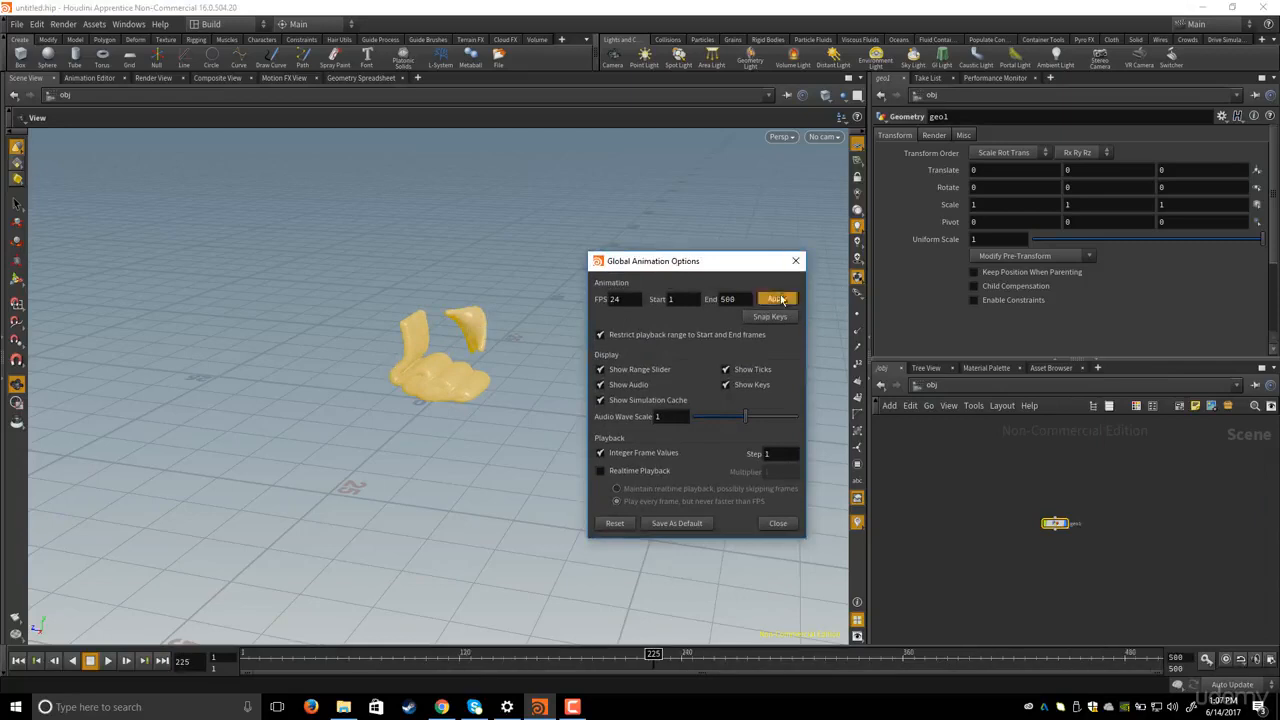
left_click(796, 261)
scroll(677, 400, "up", 5)
left_click_drag(529, 366, 577, 429)
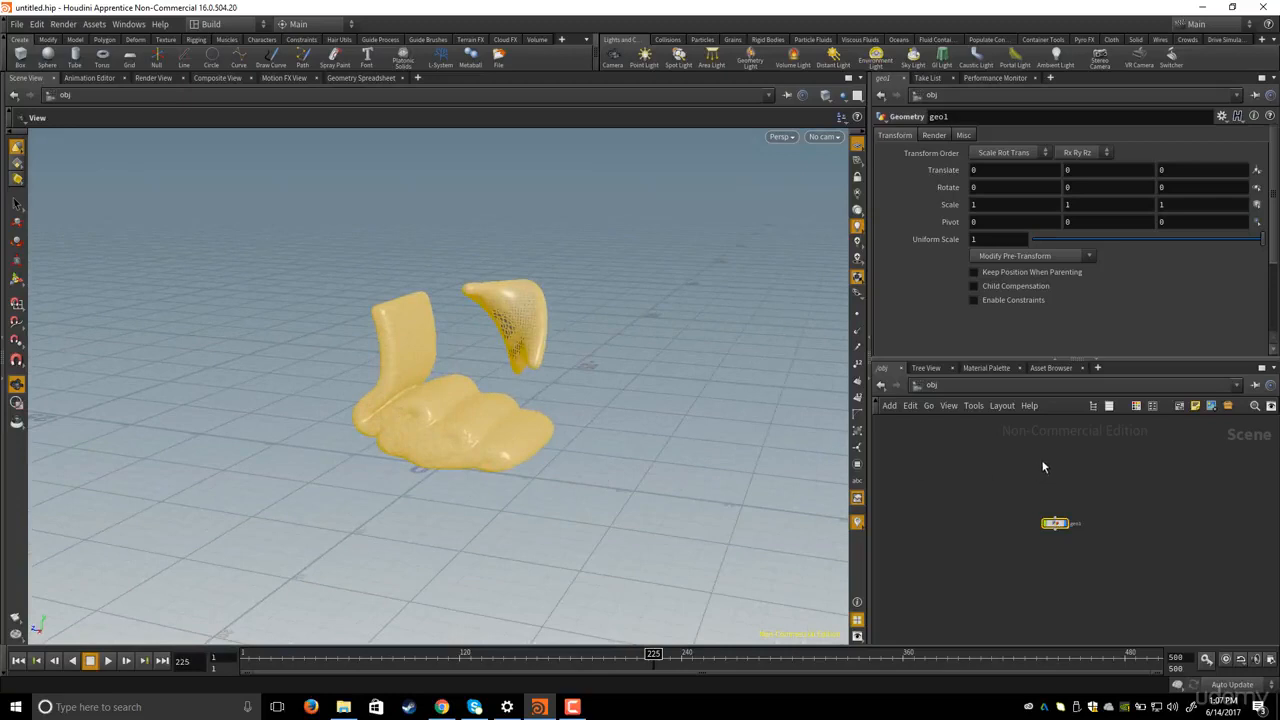
scroll(1053, 506, "up", 3)
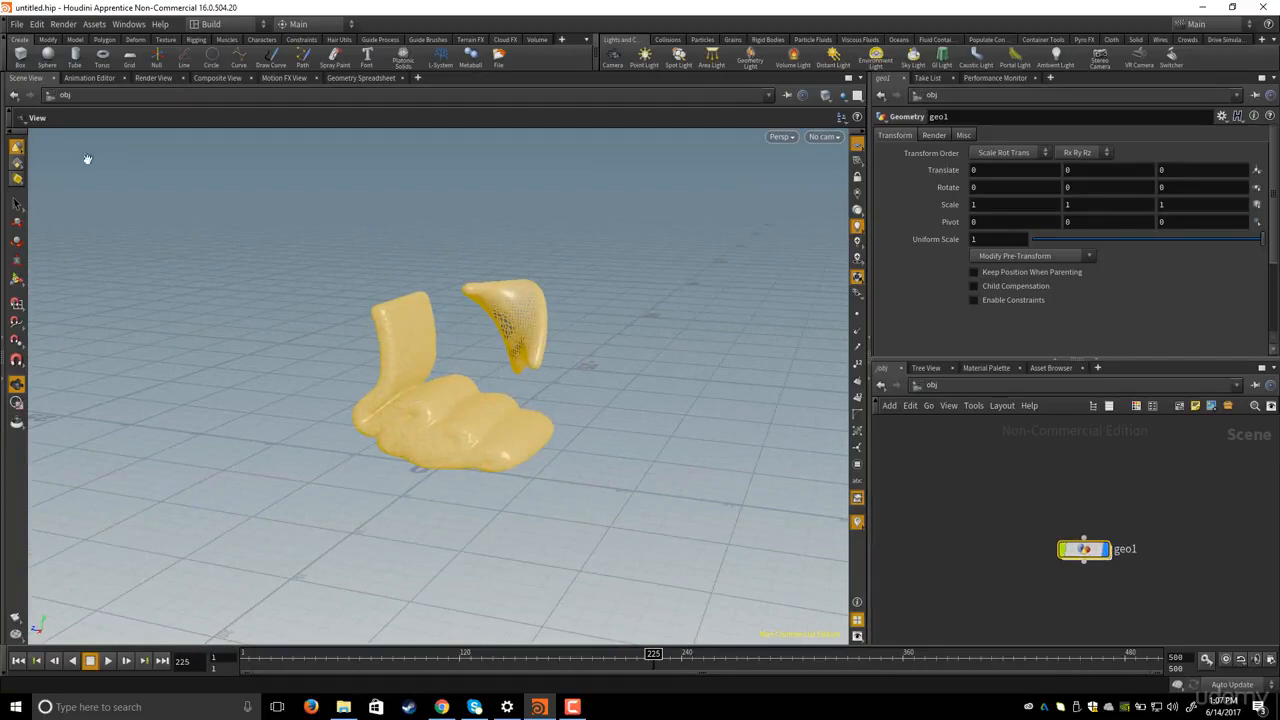
- Check which export formats are offered for the scene, without starting an export
left_click(18, 25)
mouse_move(38, 233)
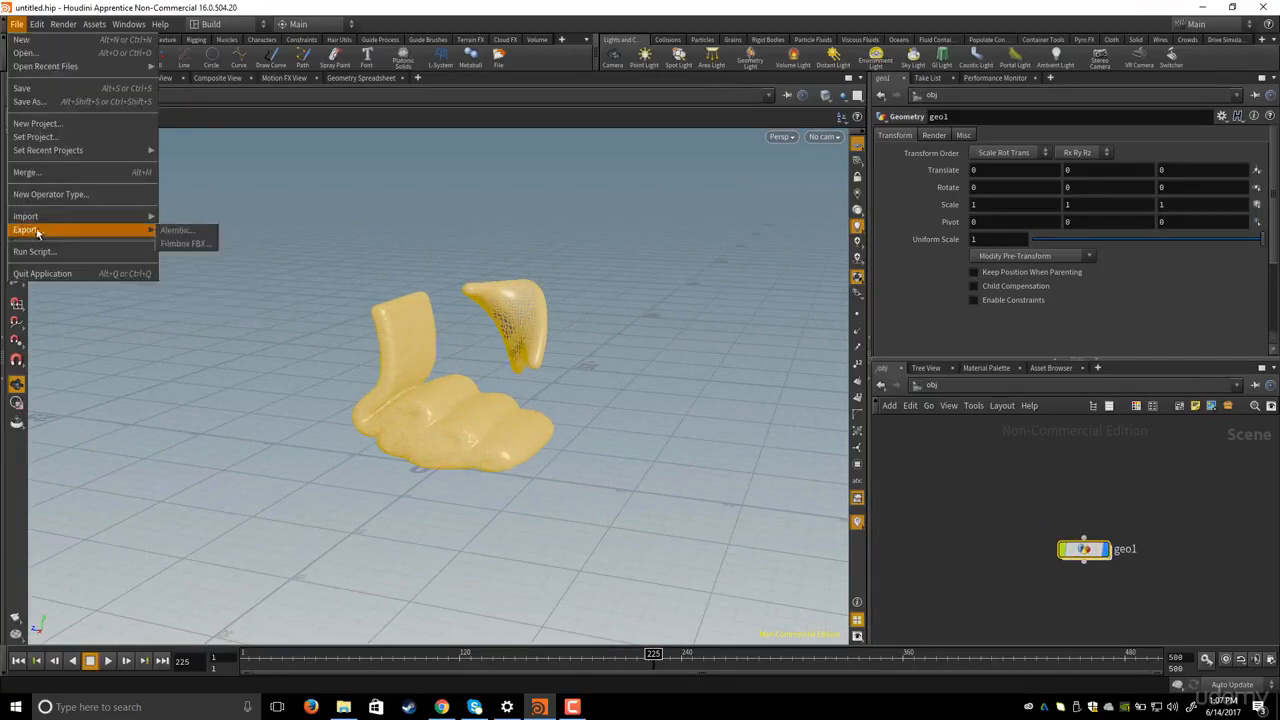
left_click(450, 410)
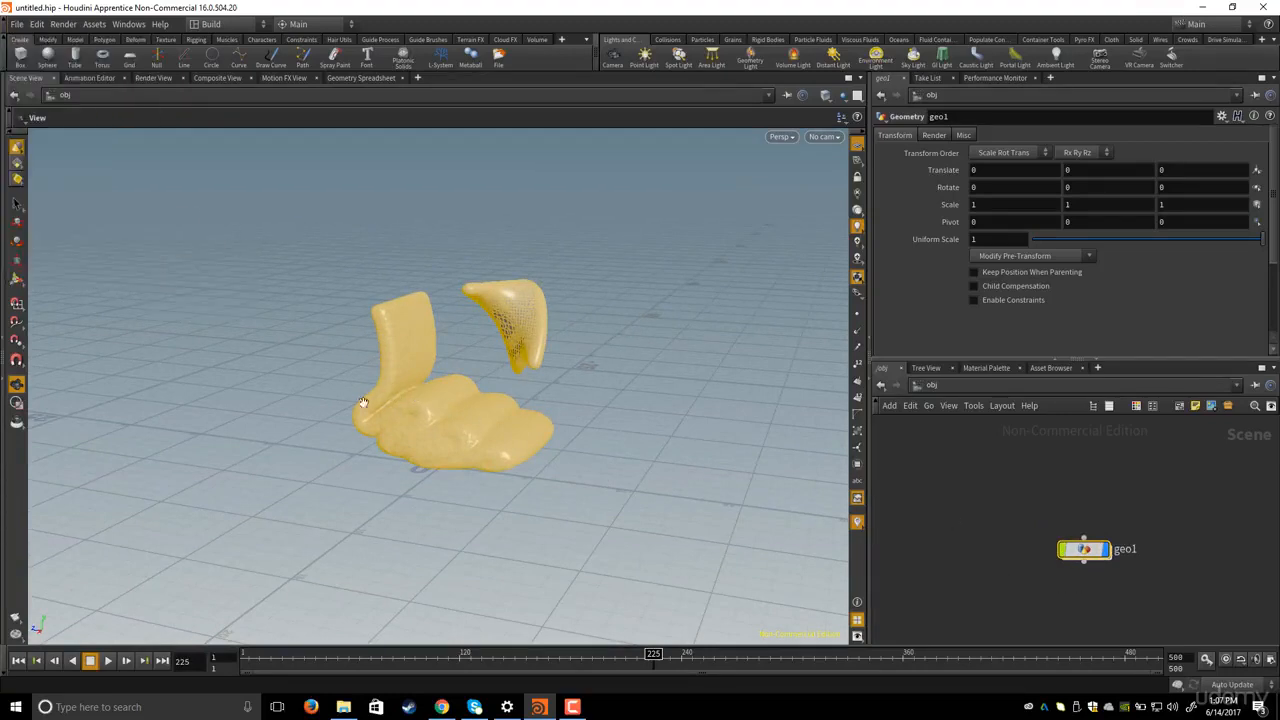
- Deselect the geo1 object so the merged fluid meshes can be inspected without selection highlighting
key("space")
left_click_drag(346, 388, 414, 397)
left_click(1021, 524)
middle_click_drag(1021, 524, 1013, 503)
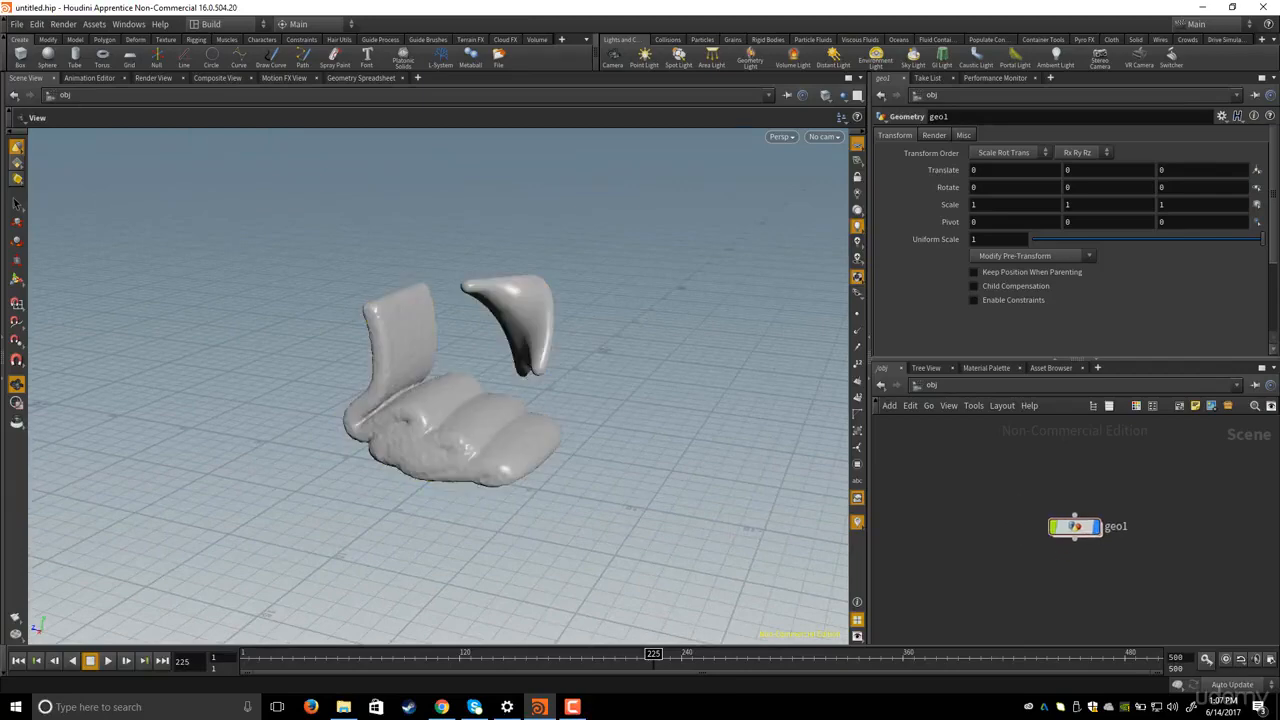